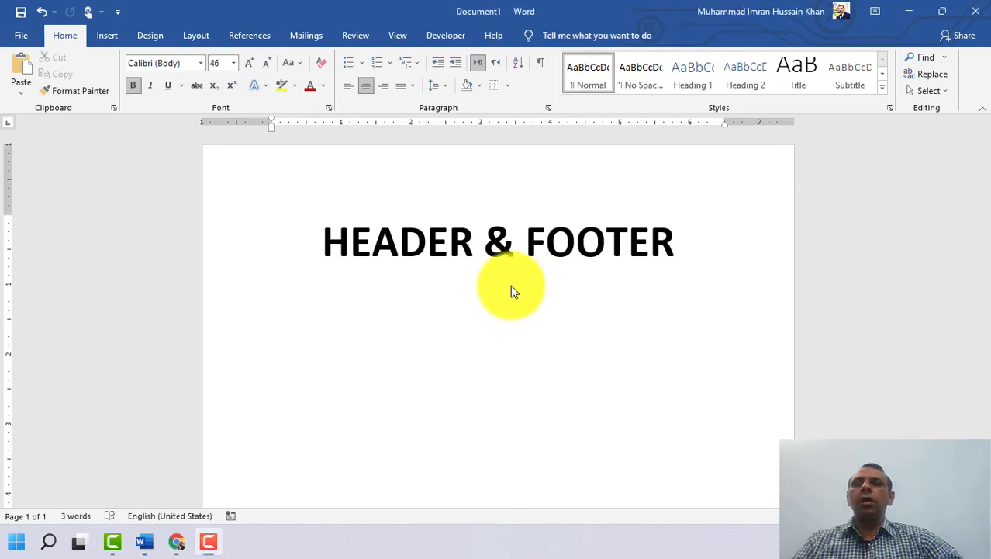
{"action": "left_click", "coordinate": [511, 285]}
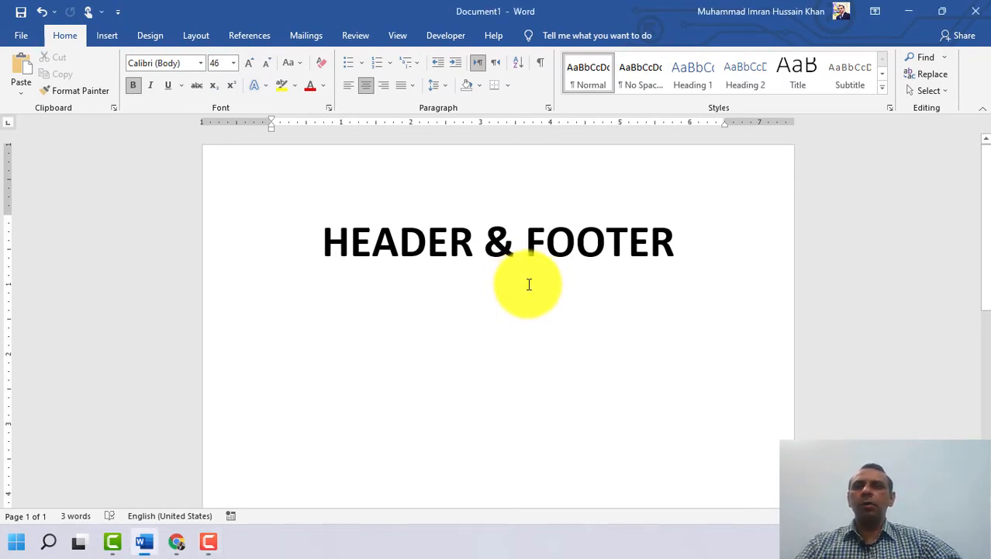
{"action": "left_click", "coordinate": [673, 240]}
{"action": "left_click_drag", "start_coordinate": [419, 244], "coordinate": [332, 244]}
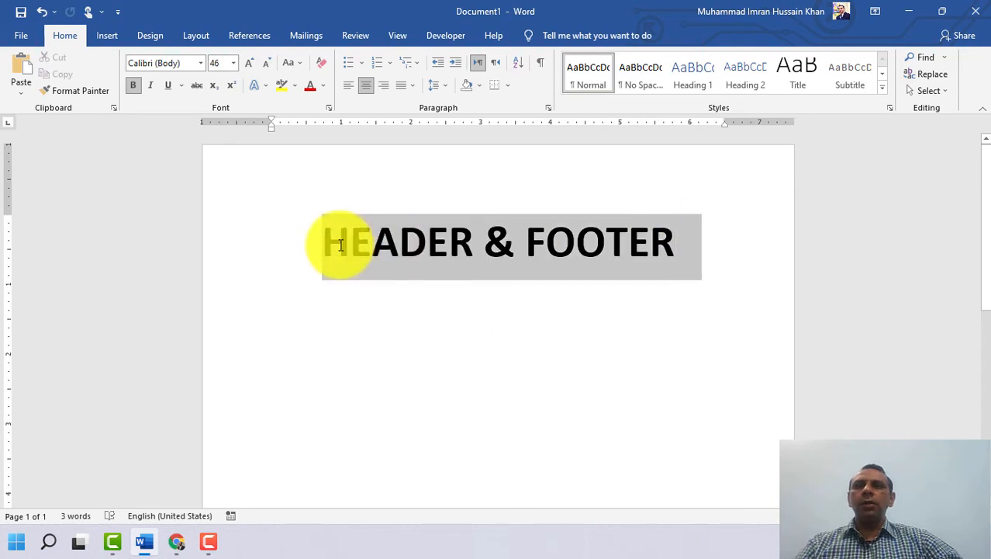
{"action": "left_click", "coordinate": [491, 310]}
{"action": "left_click_drag", "start_coordinate": [470, 247], "coordinate": [313, 249]}
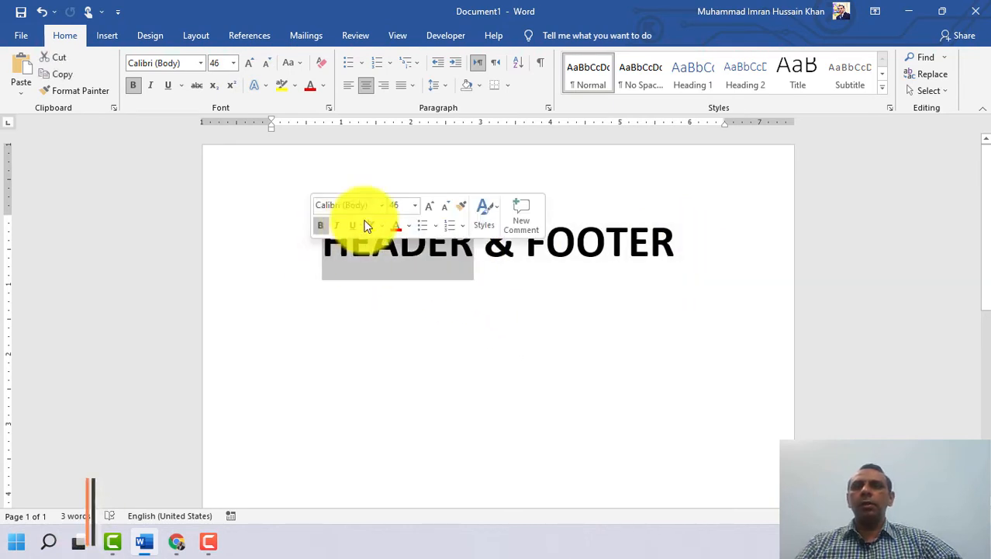
{"action": "left_click", "coordinate": [662, 210]}
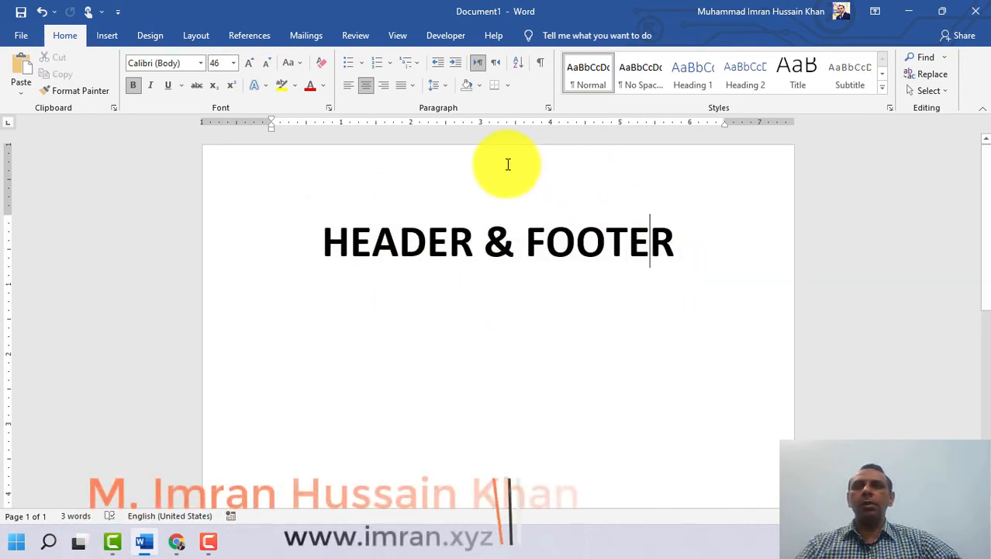
{"action": "left_click", "coordinate": [512, 162]}
{"action": "scroll", "coordinate": [543, 192], "scroll_direction": "down", "scroll_amount": 1}
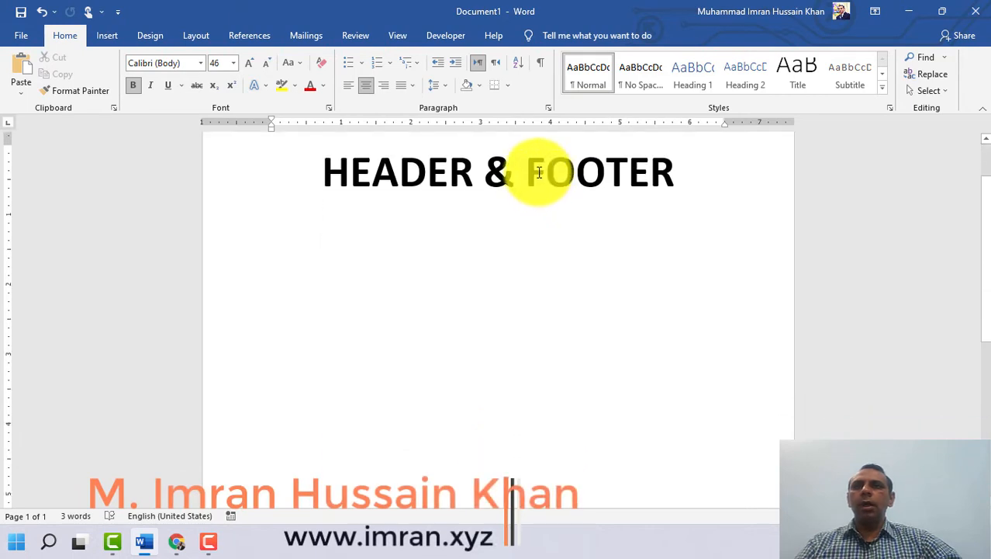
{"action": "left_click_drag", "start_coordinate": [535, 171], "coordinate": [657, 171]}
{"action": "scroll", "coordinate": [719, 223], "scroll_direction": "down", "scroll_amount": 3}
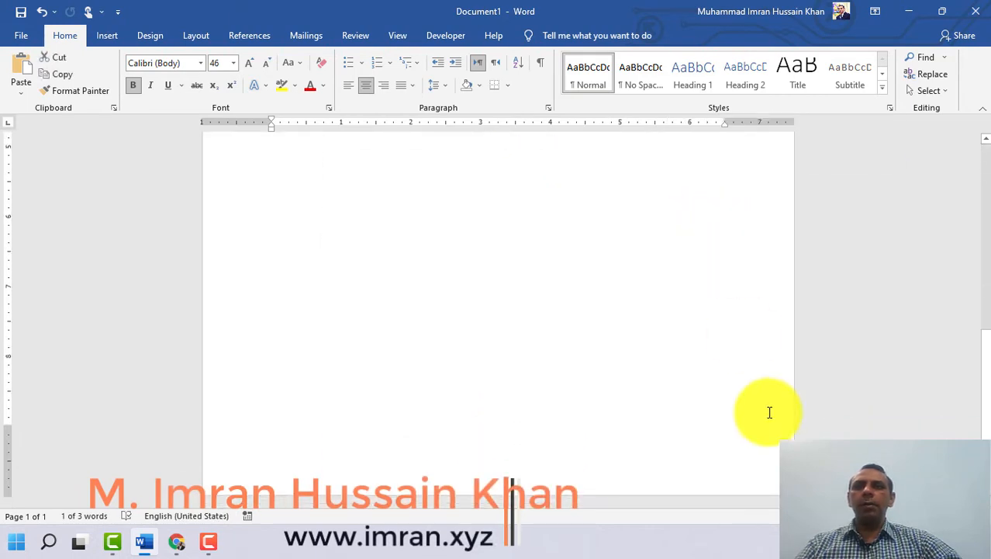
{"action": "left_click", "coordinate": [751, 478]}
{"action": "scroll", "coordinate": [751, 479], "scroll_direction": "up", "scroll_amount": 3}
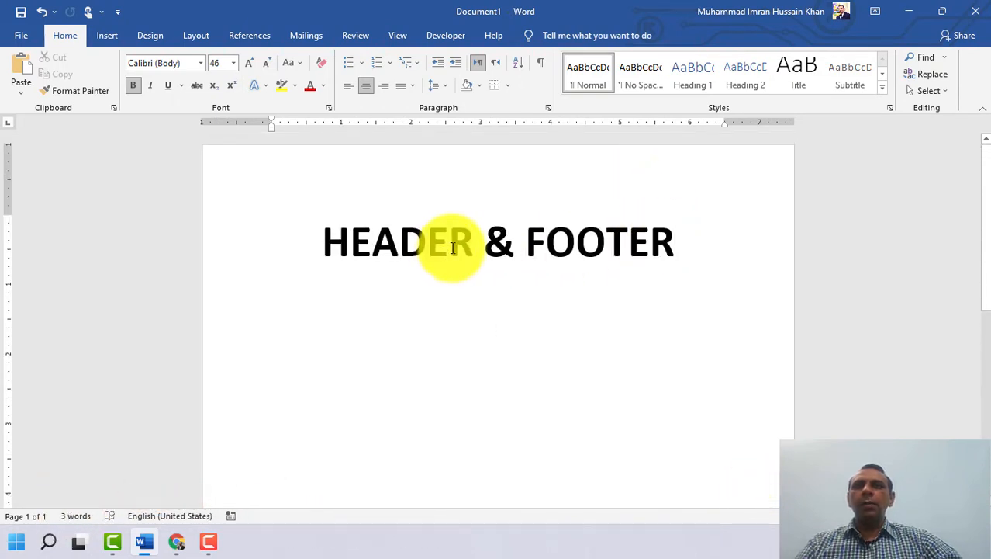
{"action": "double_click", "coordinate": [327, 237]}
{"action": "left_click", "coordinate": [664, 242], "text": "shift"}
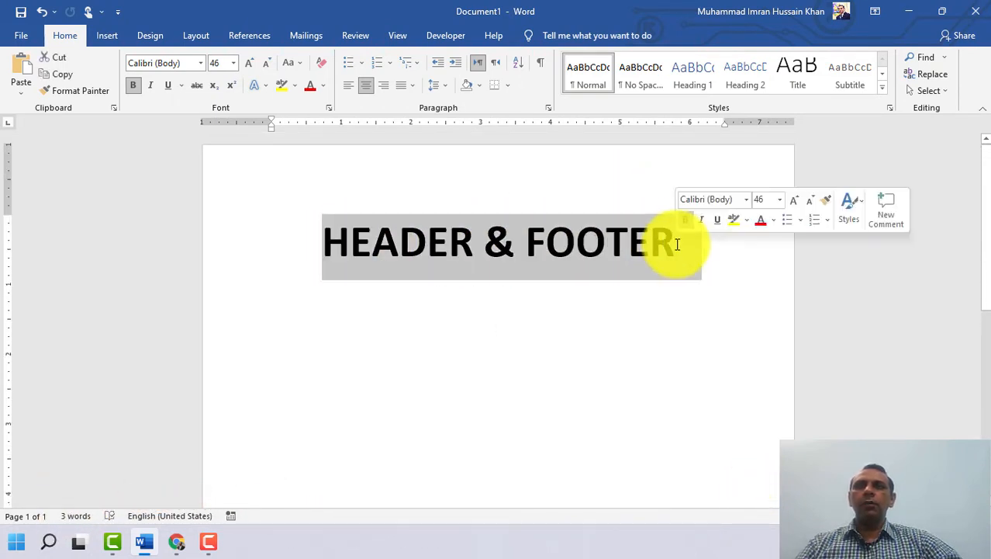
{"action": "left_click", "coordinate": [631, 284]}
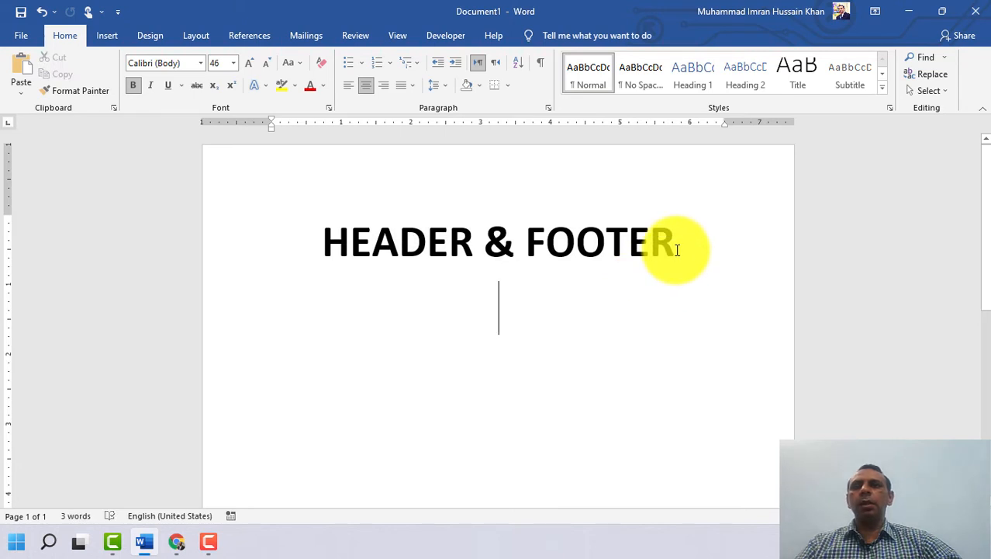
{"action": "triple_click", "coordinate": [354, 244]}
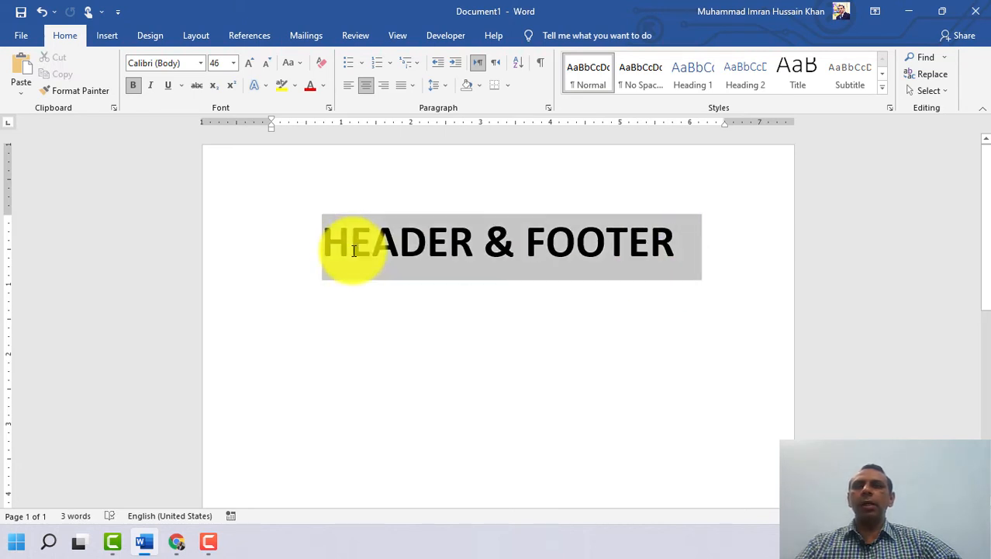
{"action": "left_click", "coordinate": [504, 275]}
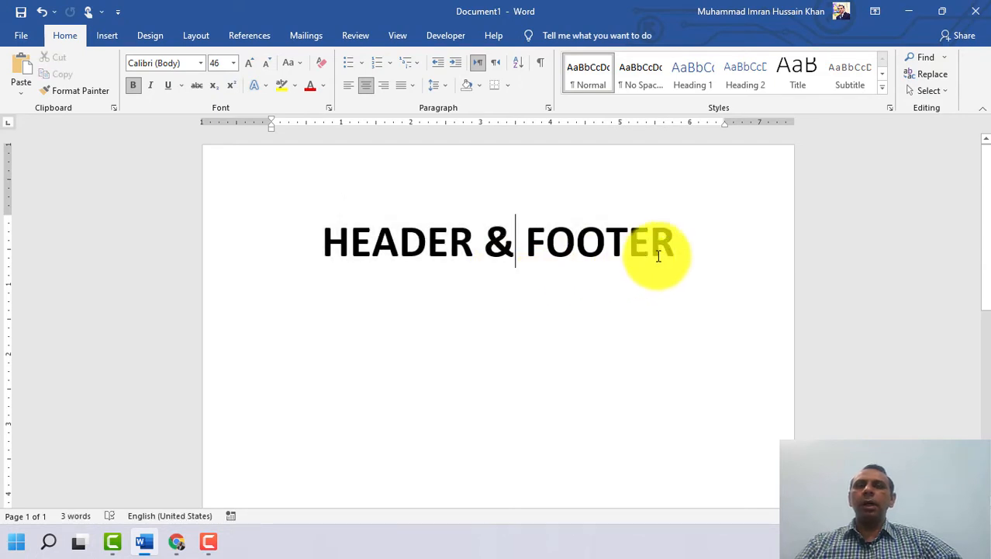
Delete the "HEADER & FOOTER" title from the page body
{"action": "left_click", "coordinate": [688, 246]}
{"action": "left_click_drag", "start_coordinate": [686, 246], "coordinate": [394, 256]}
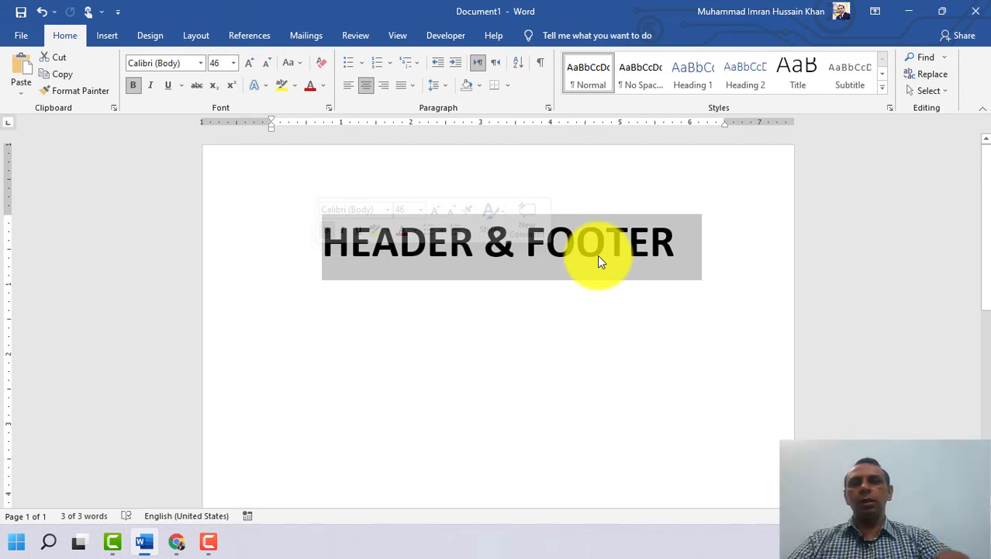
{"action": "key", "text": "Delete"}
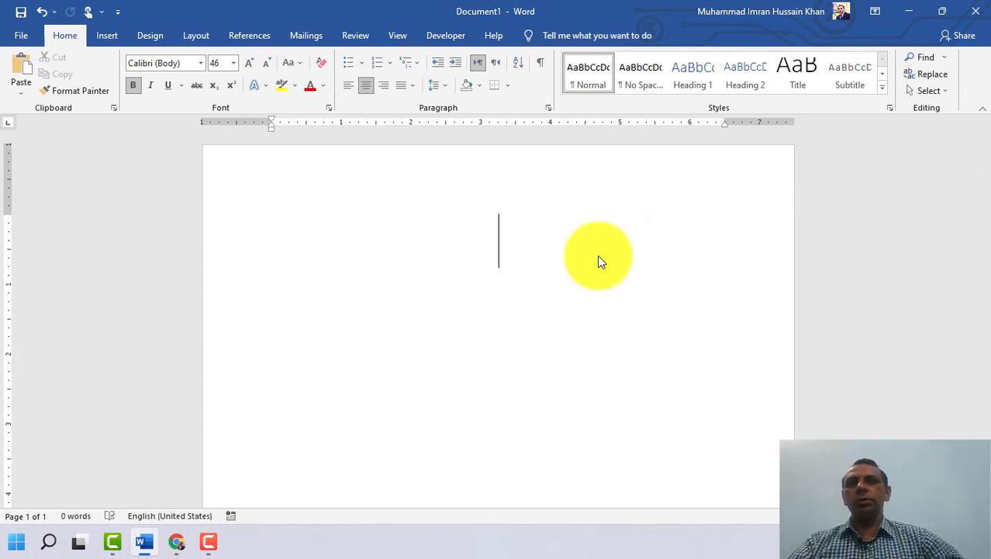
Add a page header with "Chapter No1" aligned left and the author's full name aligned right
{"action": "double_click", "coordinate": [495, 173]}
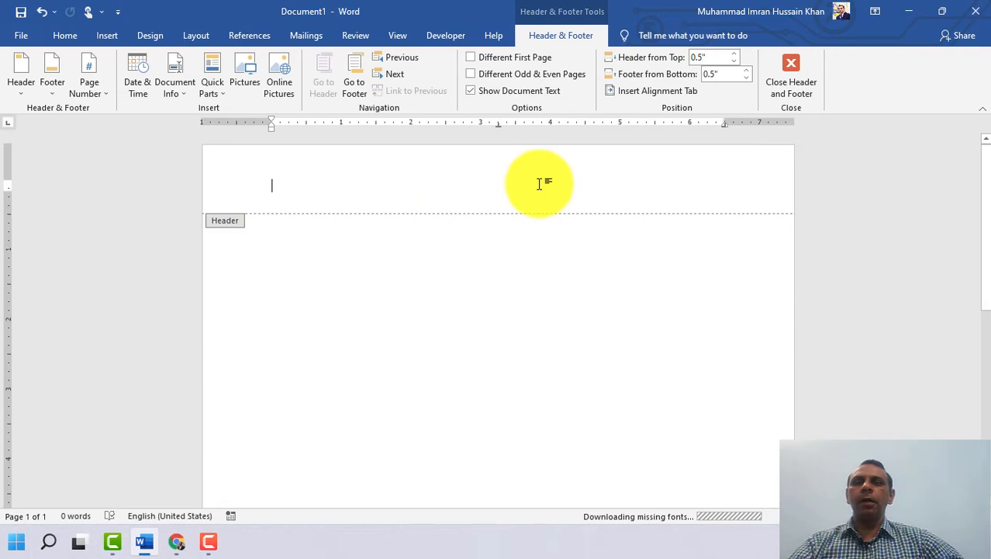
{"action": "type", "text": "c"}
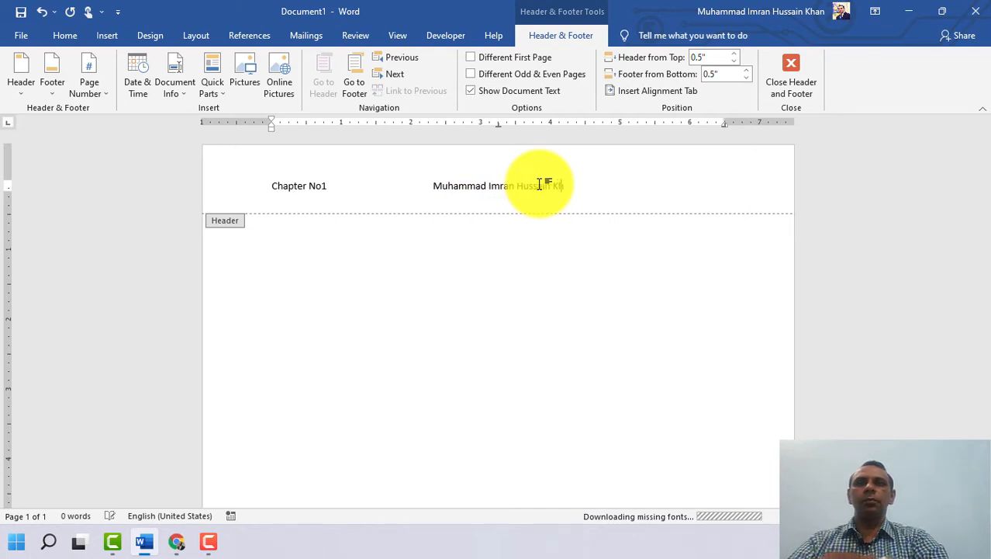
{"action": "left_click", "coordinate": [419, 189]}
{"action": "key", "text": "Tab"}
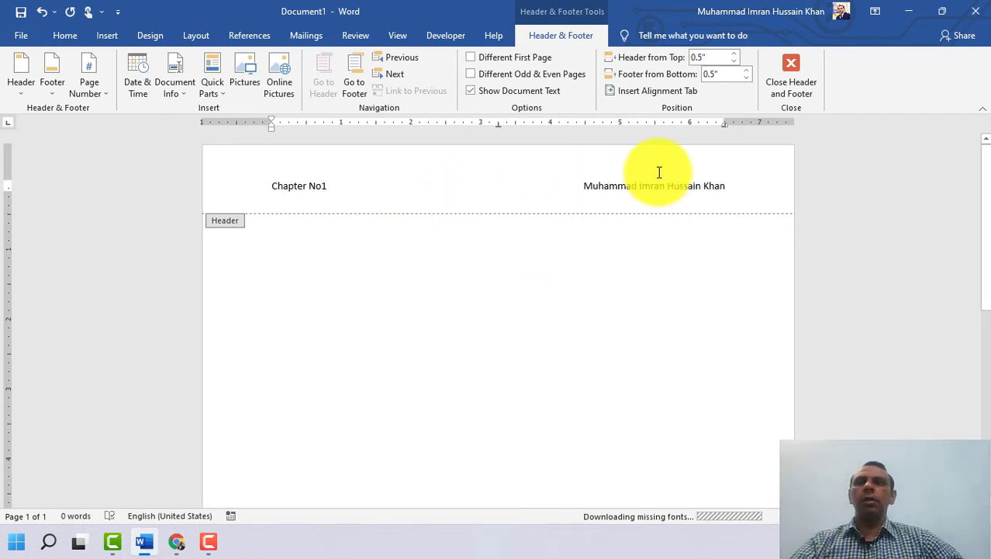
{"action": "left_click_drag", "start_coordinate": [736, 184], "coordinate": [277, 183]}
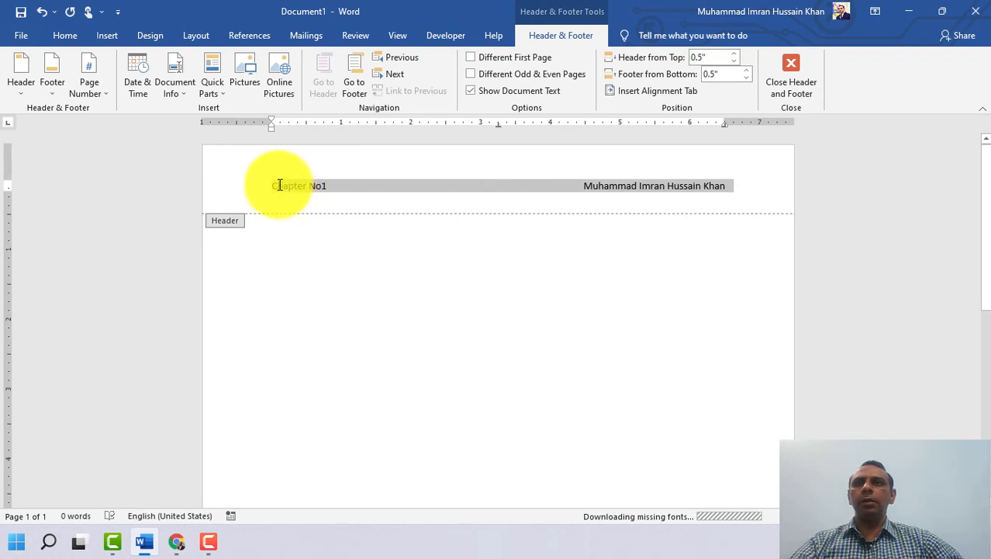
{"action": "left_click", "coordinate": [420, 200]}
{"action": "left_click", "coordinate": [564, 188]}
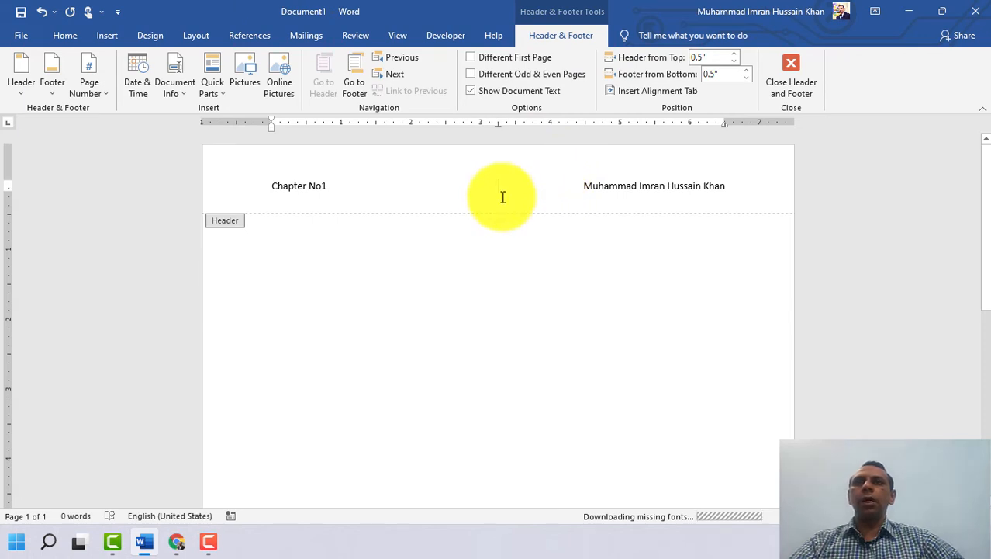
{"action": "left_click", "coordinate": [50, 98]}
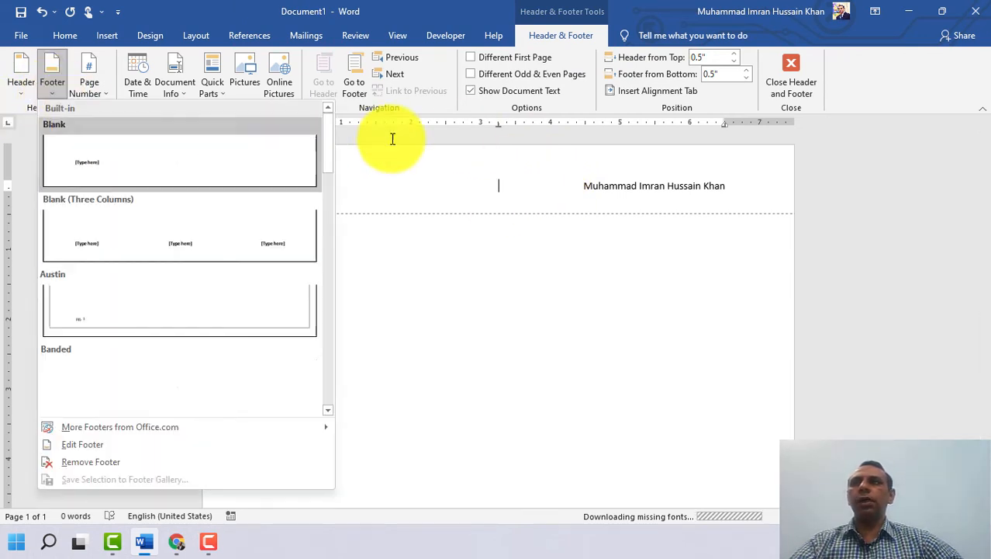
{"action": "scroll", "coordinate": [331, 233], "scroll_direction": "down", "scroll_amount": 5}
{"action": "left_click_drag", "start_coordinate": [331, 260], "coordinate": [328, 156]}
{"action": "left_click", "coordinate": [486, 190]}
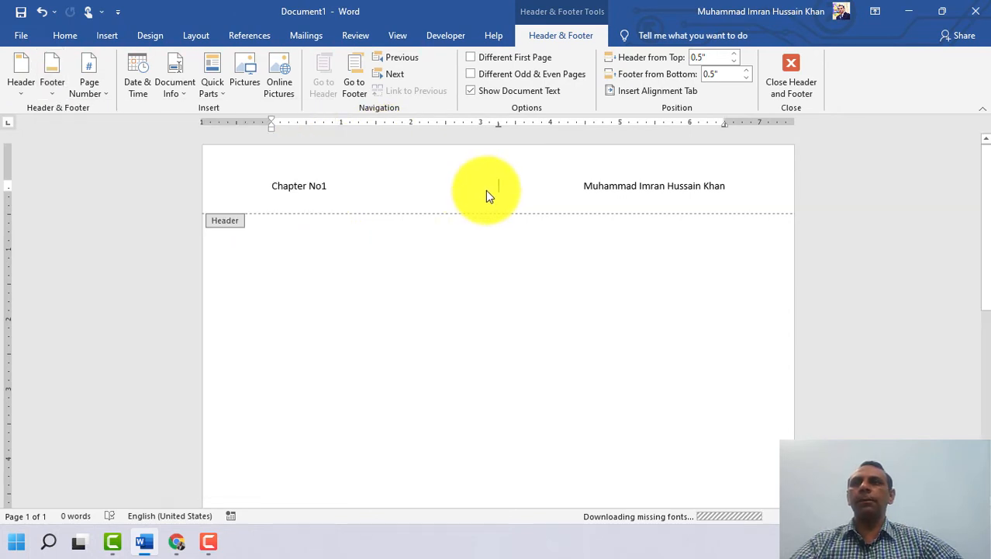
Insert a Plain Number 2 page number at the bottom of the page and return to the document body
{"action": "left_click", "coordinate": [355, 70]}
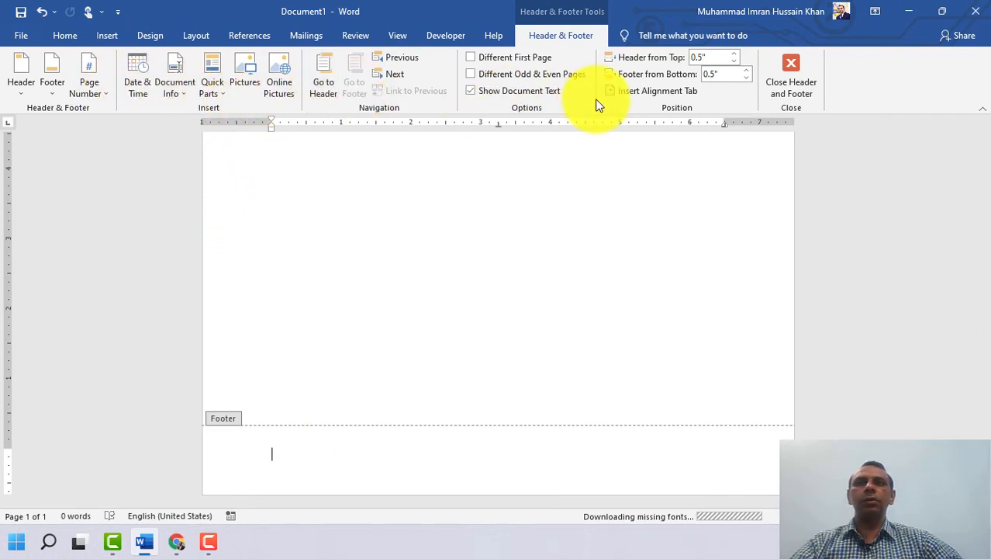
{"action": "left_click", "coordinate": [90, 91]}
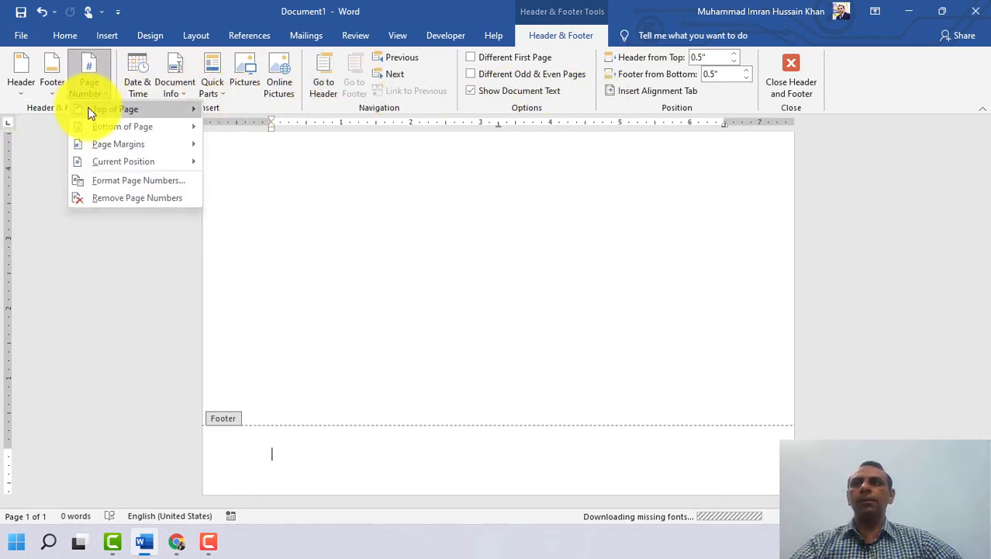
{"action": "mouse_move", "coordinate": [85, 128]}
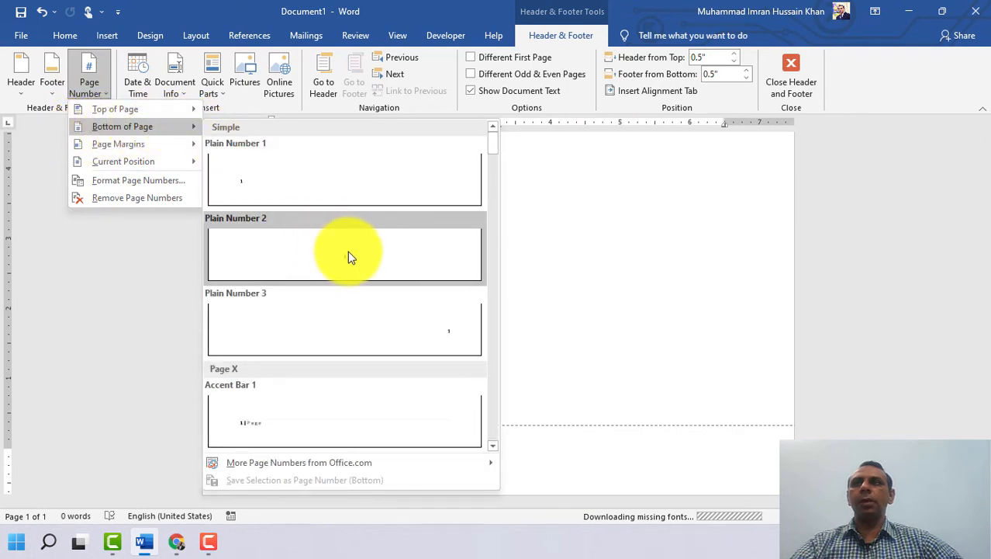
{"action": "left_click", "coordinate": [349, 258]}
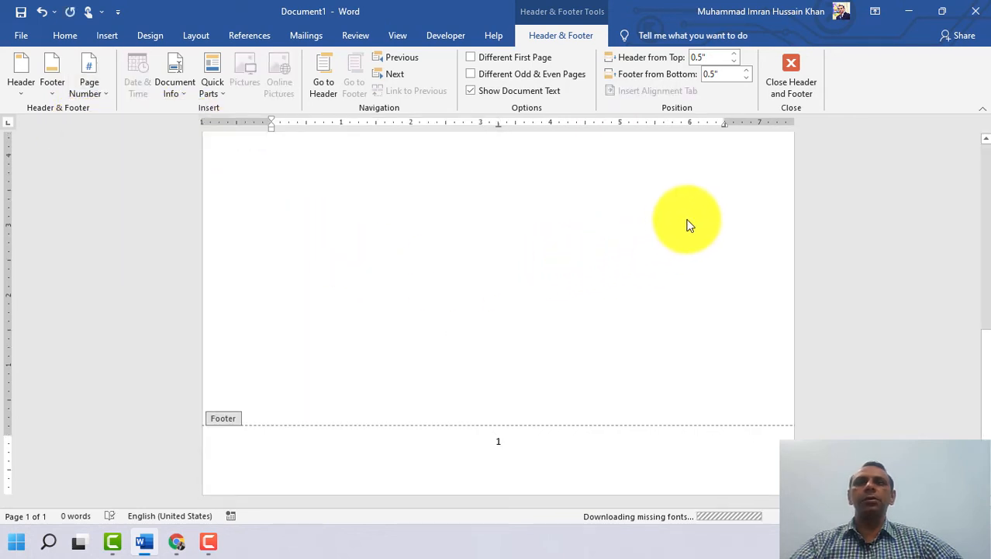
{"action": "left_click", "coordinate": [793, 83]}
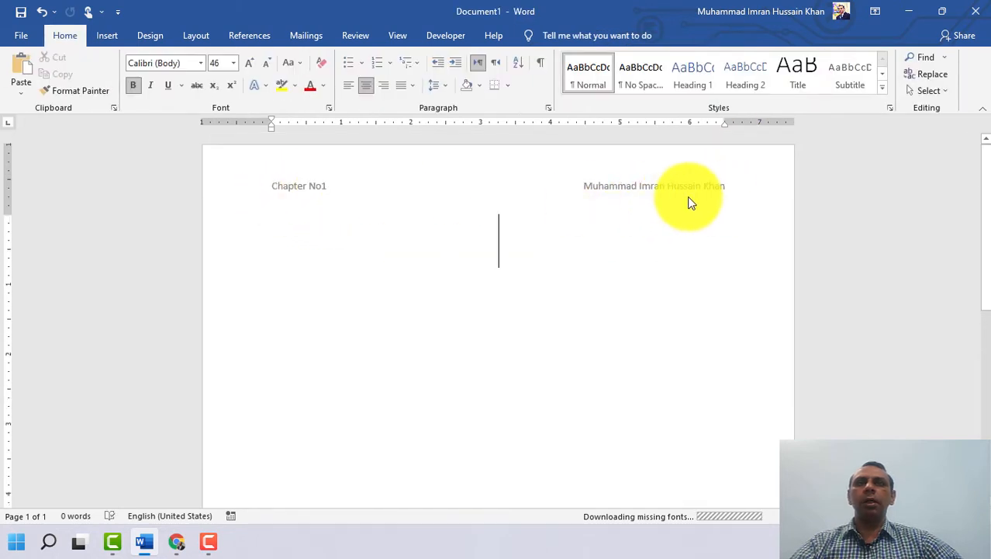
Left-align the body paragraph and write "A quick brown fox, jumps over the lazy dog."
{"action": "scroll", "coordinate": [753, 225], "scroll_direction": "down", "scroll_amount": 8}
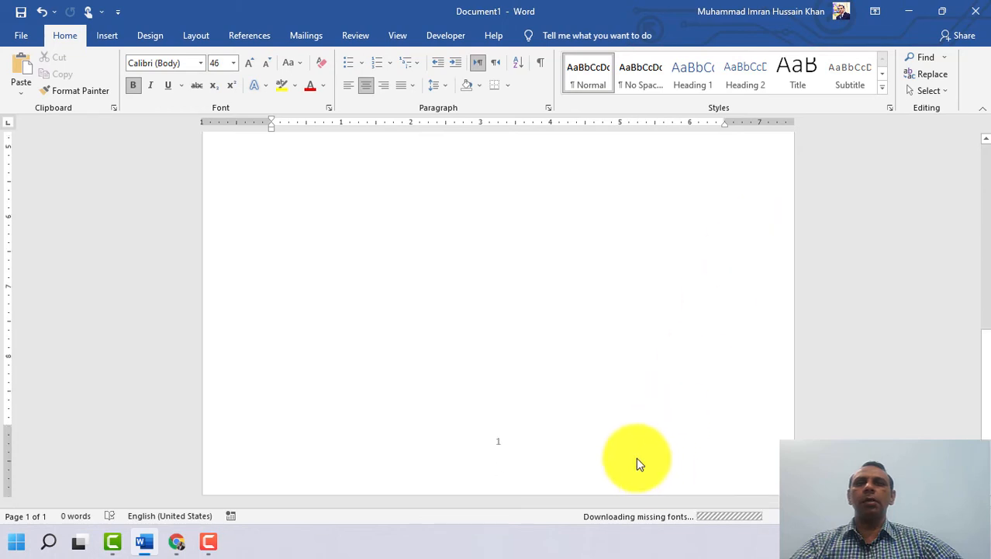
{"action": "scroll", "coordinate": [500, 264], "scroll_direction": "up", "scroll_amount": 8}
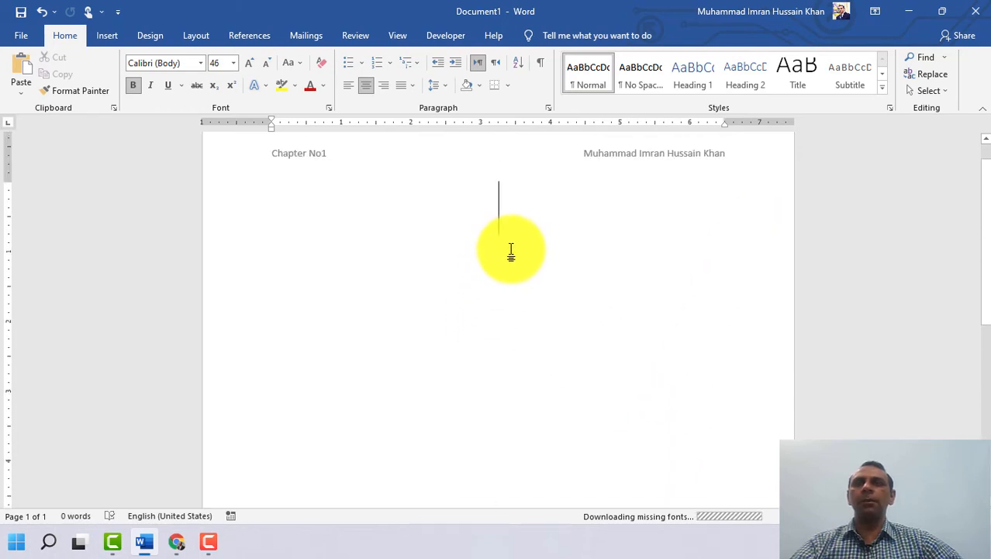
{"action": "key", "text": "ctrl+l"}
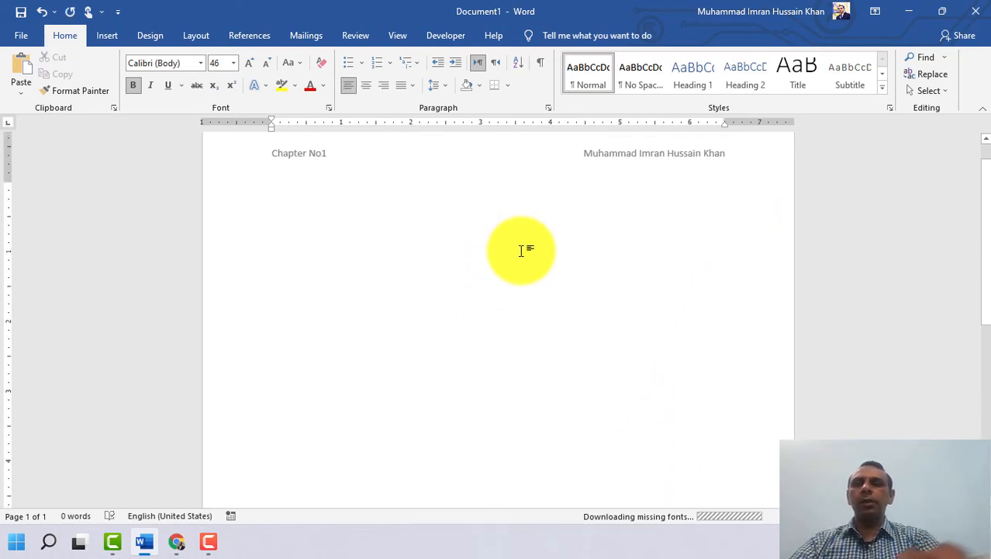
{"action": "type", "text": "A quick br"}
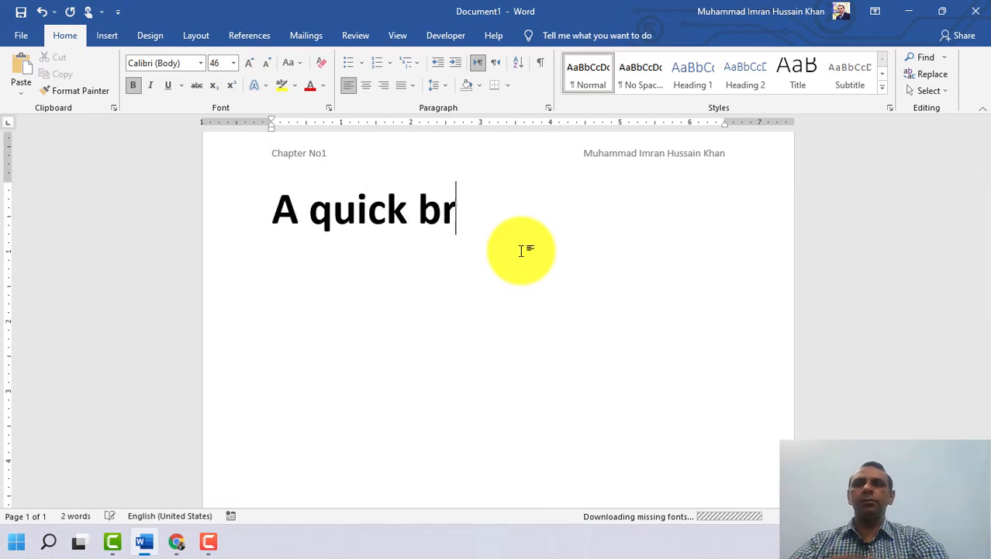
{"action": "type", "text": "own fox, jums"}
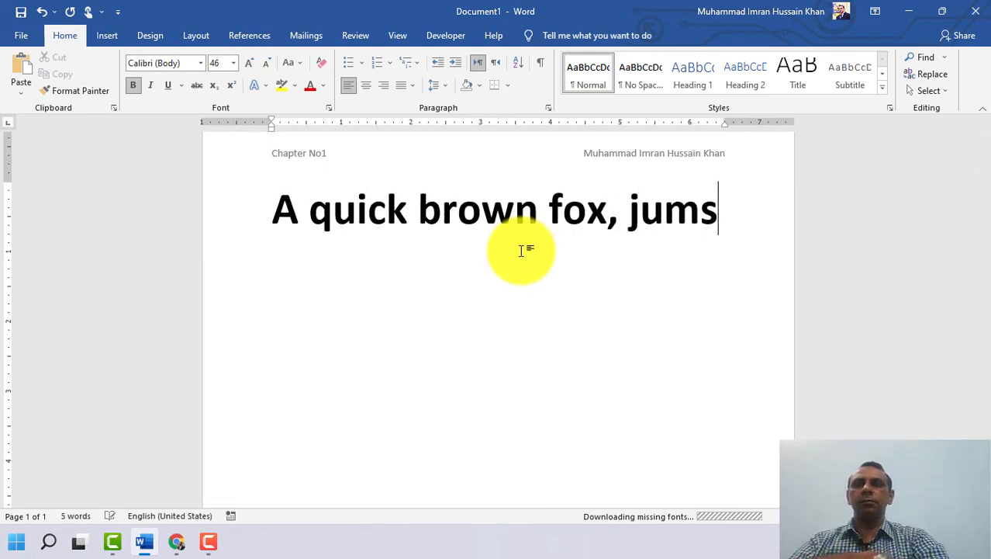
{"action": "type", "text": "s o"}
{"action": "key", "text": "BackSpace"}
{"action": "key", "text": "BackSpace"}
{"action": "key", "text": "BackSpace"}
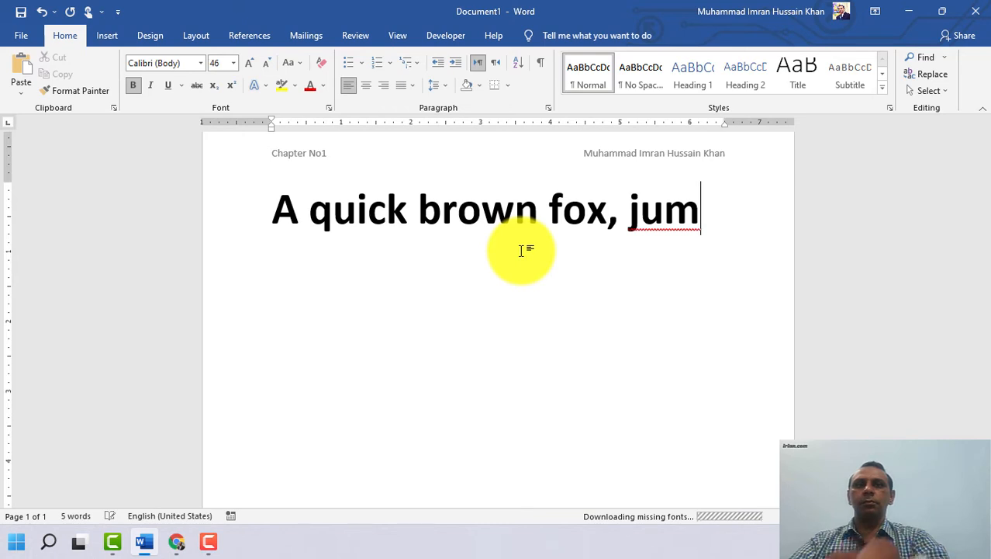
{"action": "type", "text": "ps over the la"}
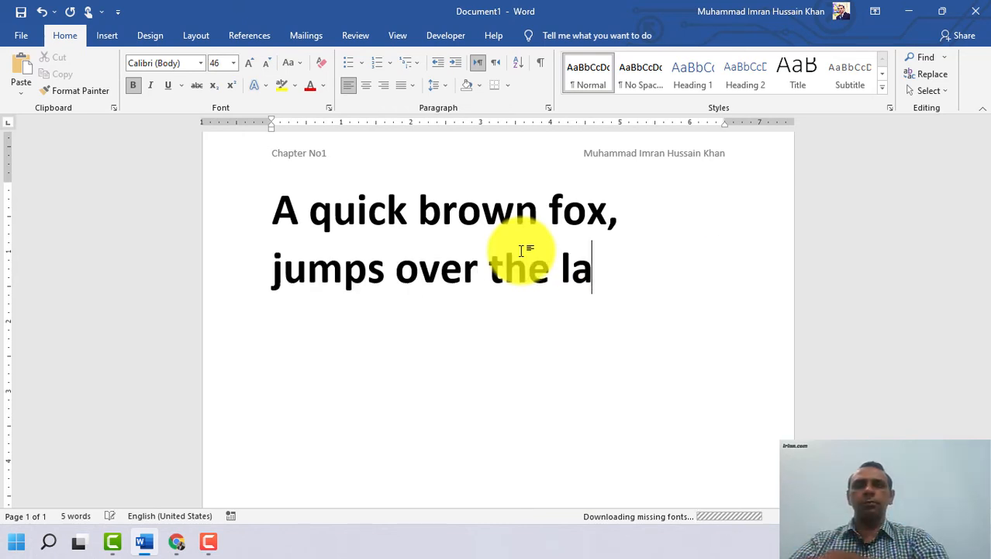
{"action": "type", "text": "zy dog."}
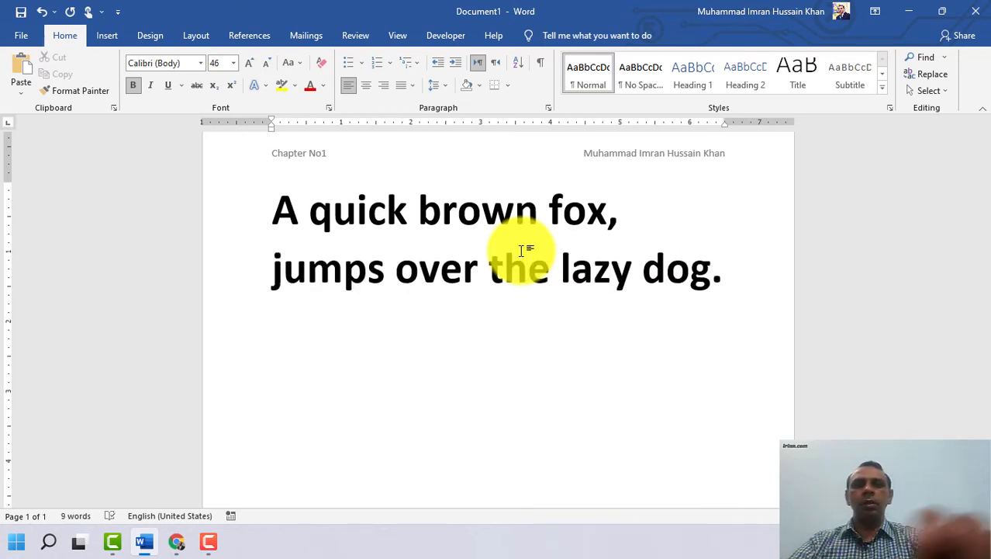
Copy the whole sentence and paste it repeatedly below itself until the text runs onto a second page
{"action": "key", "text": "shift+Home"}
{"action": "key", "text": "ctrl+a"}
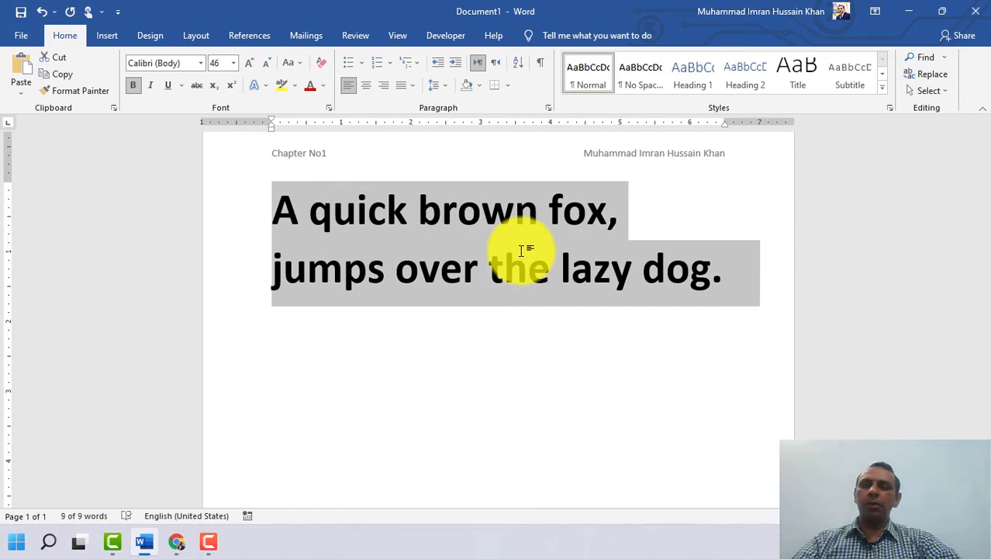
{"action": "key", "text": "ctrl+c"}
{"action": "key", "text": "Right"}
{"action": "key", "text": "Return"}
{"action": "key", "text": "ctrl+v"}
{"action": "key", "text": "ctrl+v"}
{"action": "key", "text": "ctrl+v"}
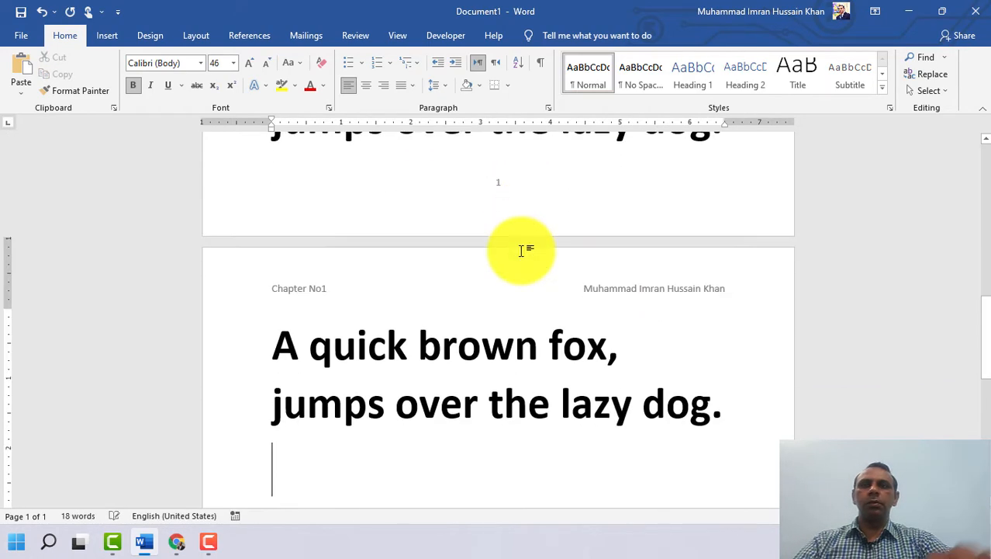
Keep pasting the sentence until the text runs onto a third page, and review the header and page number across the pages
{"action": "key", "text": "ctrl+v"}
{"action": "key", "text": "ctrl+v"}
{"action": "key", "text": "ctrl+v"}
{"action": "key", "text": "ctrl+v"}
{"action": "key", "text": "ctrl+v"}
{"action": "key", "text": "ctrl+v"}
{"action": "key", "text": "ctrl+v"}
{"action": "key", "text": "ctrl+v"}
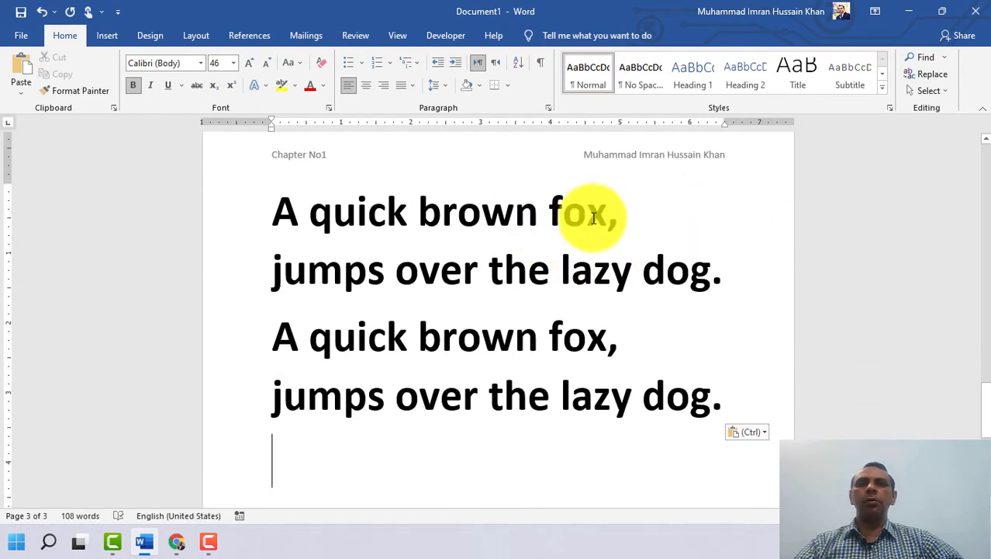
{"action": "scroll", "coordinate": [594, 218], "scroll_direction": "down", "scroll_amount": 1}
{"action": "left_click_drag", "start_coordinate": [986, 415], "coordinate": [988, 155]}
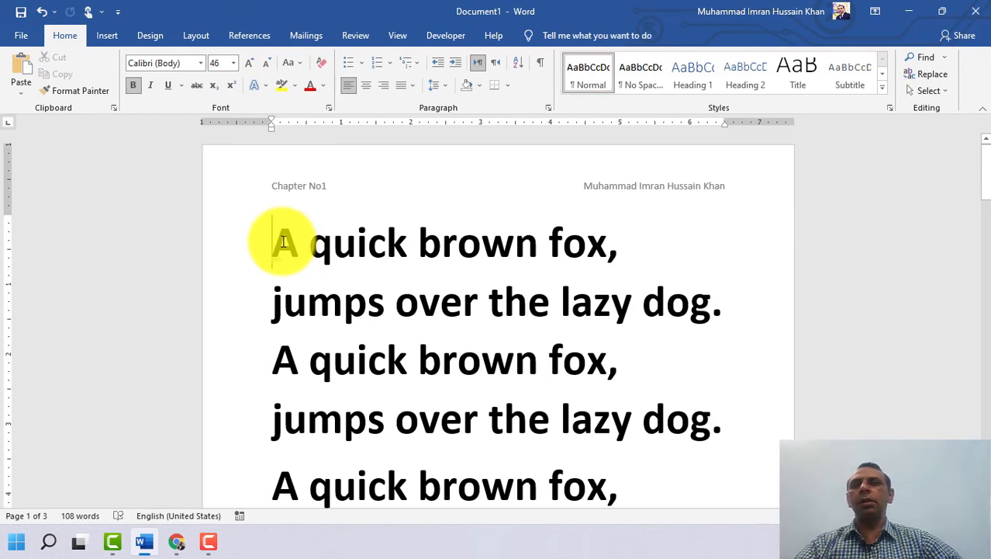
{"action": "scroll", "coordinate": [346, 249], "scroll_direction": "down", "scroll_amount": 2}
{"action": "scroll", "coordinate": [347, 249], "scroll_direction": "down", "scroll_amount": 1}
{"action": "left_click_drag", "start_coordinate": [985, 248], "coordinate": [986, 180]}
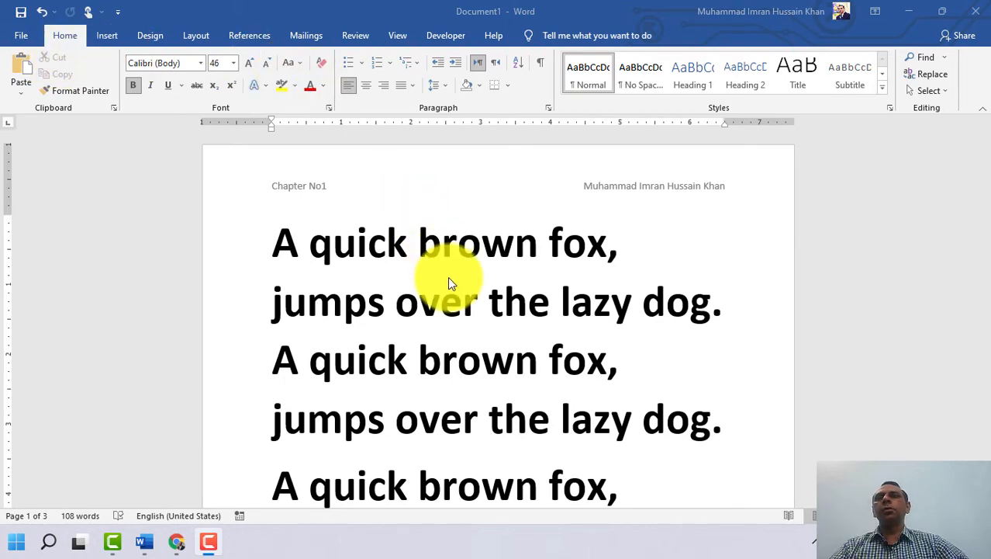
Create a new blank document
{"action": "left_click", "coordinate": [21, 35]}
{"action": "left_click", "coordinate": [47, 108]}
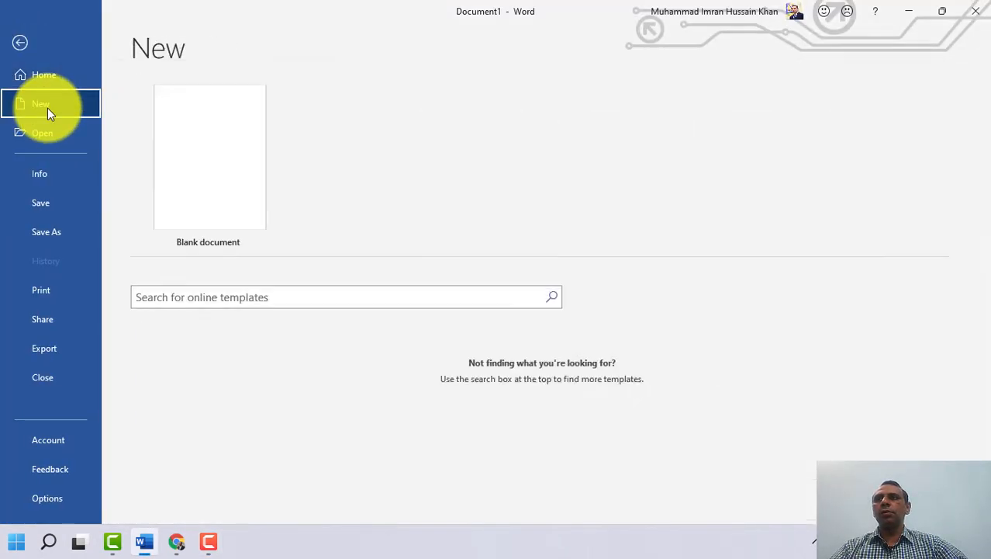
{"action": "key", "text": "Escape"}
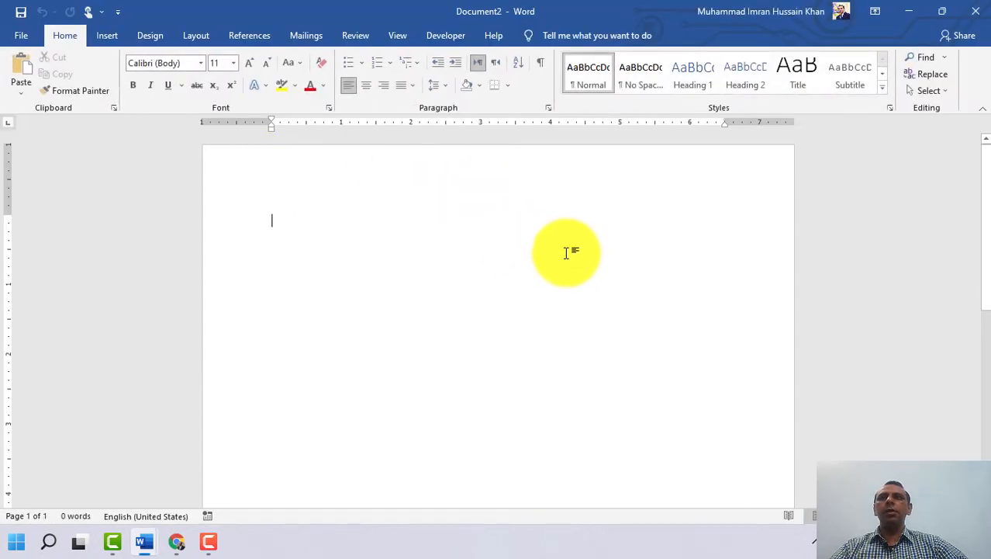
Insert the built-in Banded header and enter "INPUT DEVICES" as its document title
{"action": "left_click", "coordinate": [106, 35]}
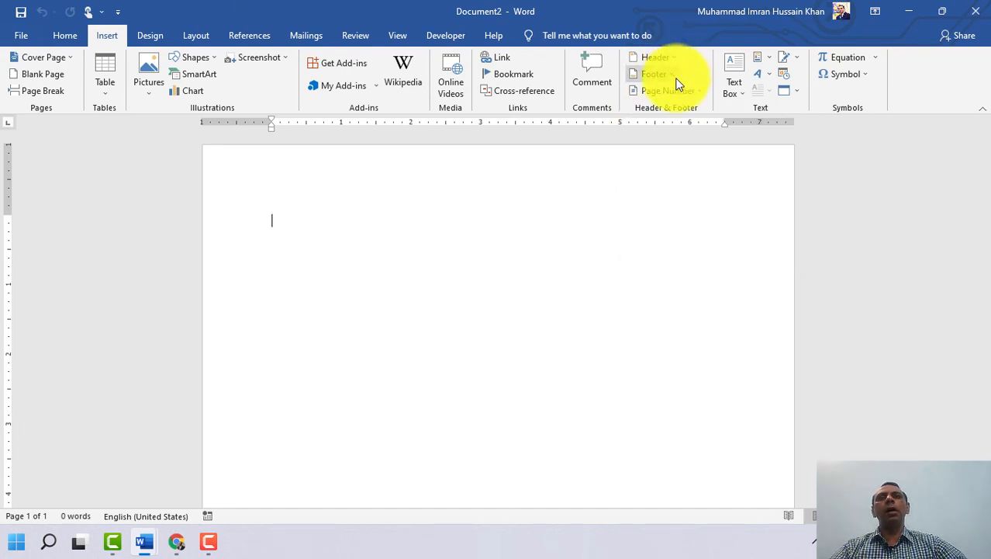
{"action": "left_click", "coordinate": [656, 57]}
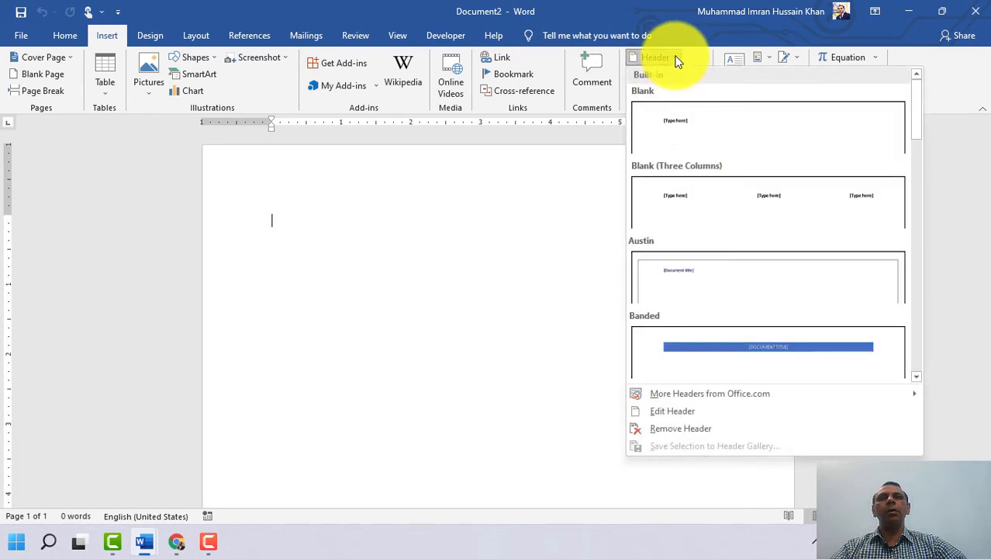
{"action": "left_click_drag", "start_coordinate": [912, 120], "coordinate": [914, 153]}
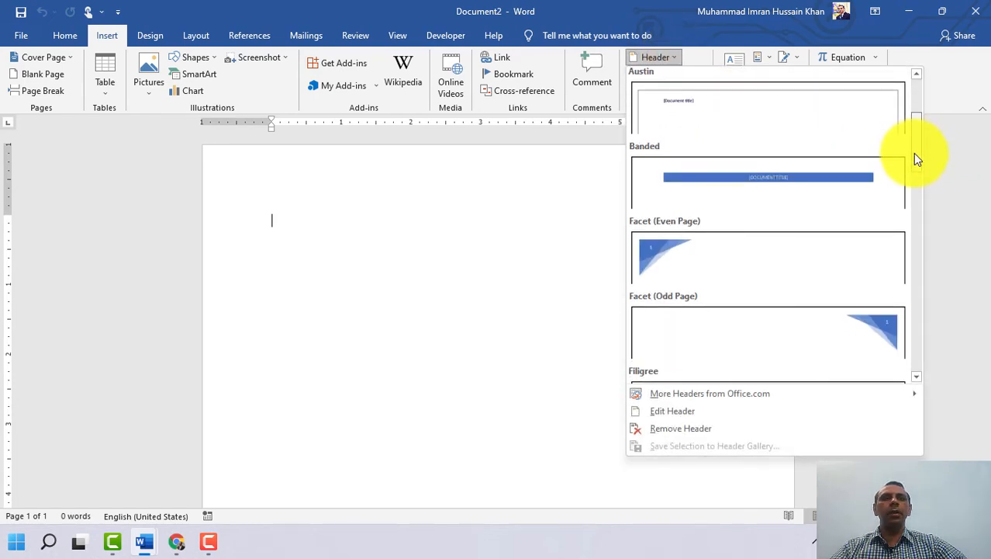
{"action": "left_click", "coordinate": [797, 195]}
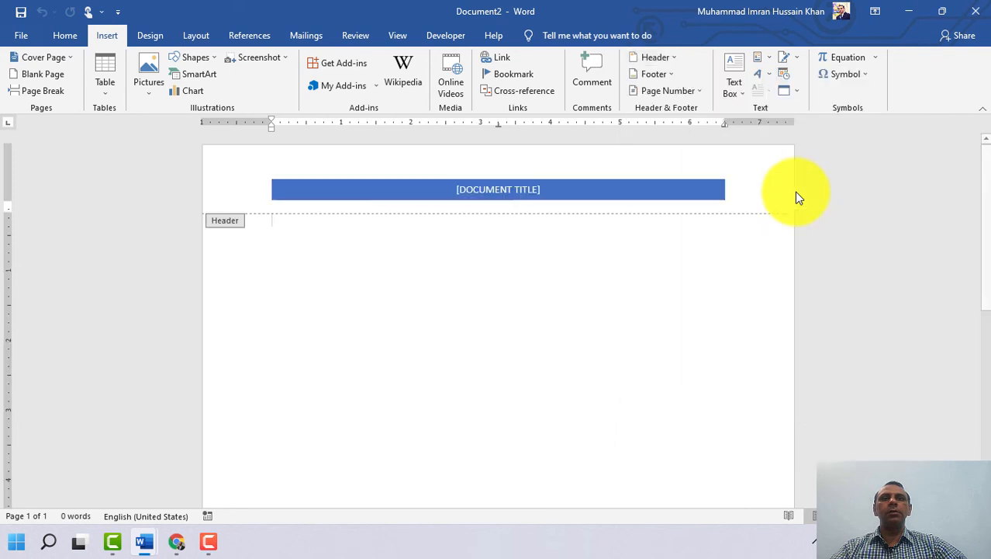
{"action": "left_click", "coordinate": [534, 189]}
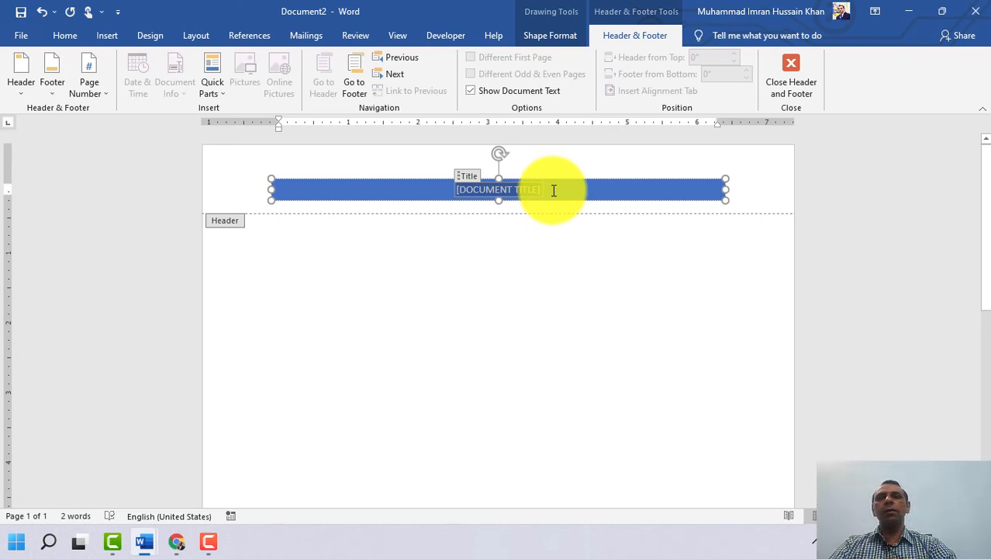
{"action": "type", "text": "INPUT DEVICES"}
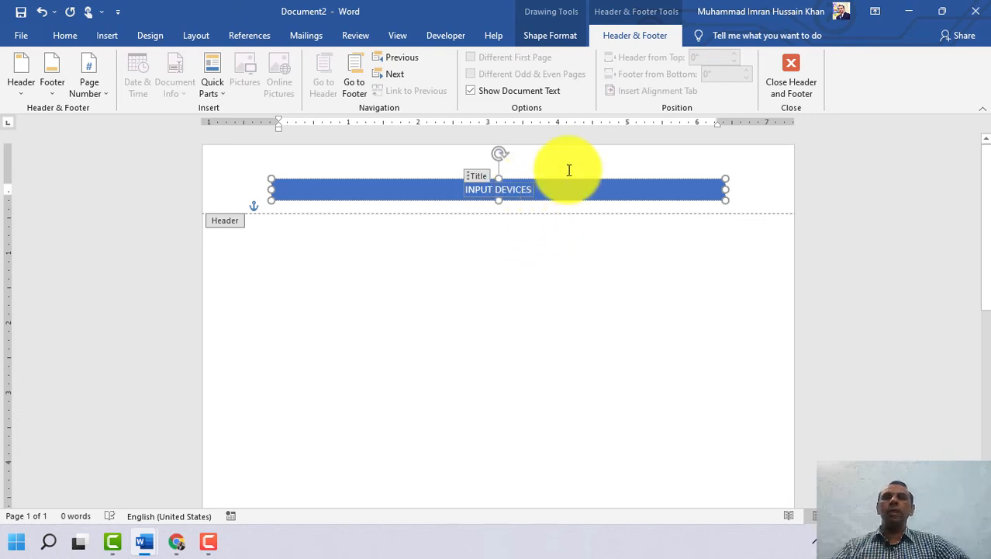
{"action": "left_click", "coordinate": [571, 172]}
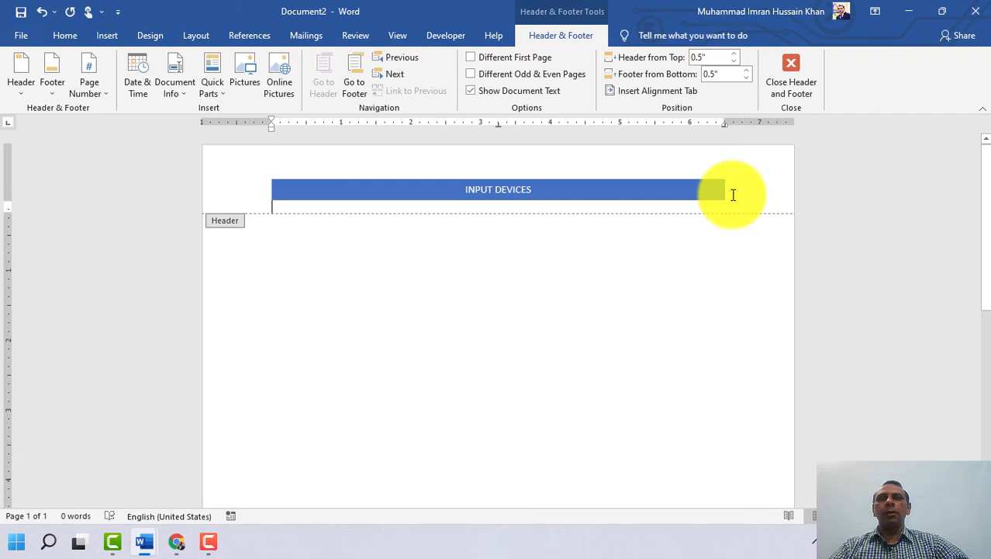
{"action": "left_click", "coordinate": [664, 189]}
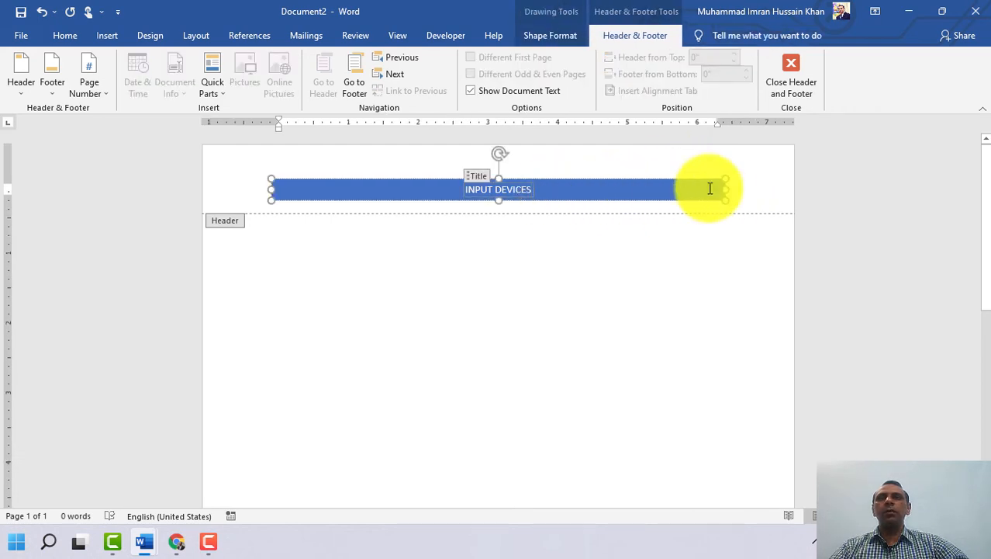
Insert the built-in Ion (Light) footer and check the header and footer distance settings
{"action": "left_click", "coordinate": [361, 69]}
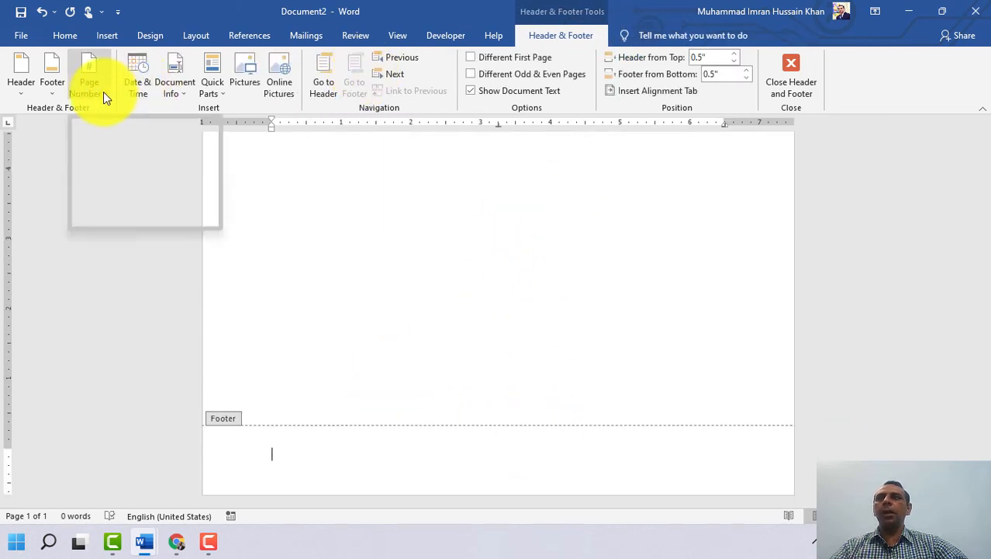
{"action": "left_click", "coordinate": [58, 92]}
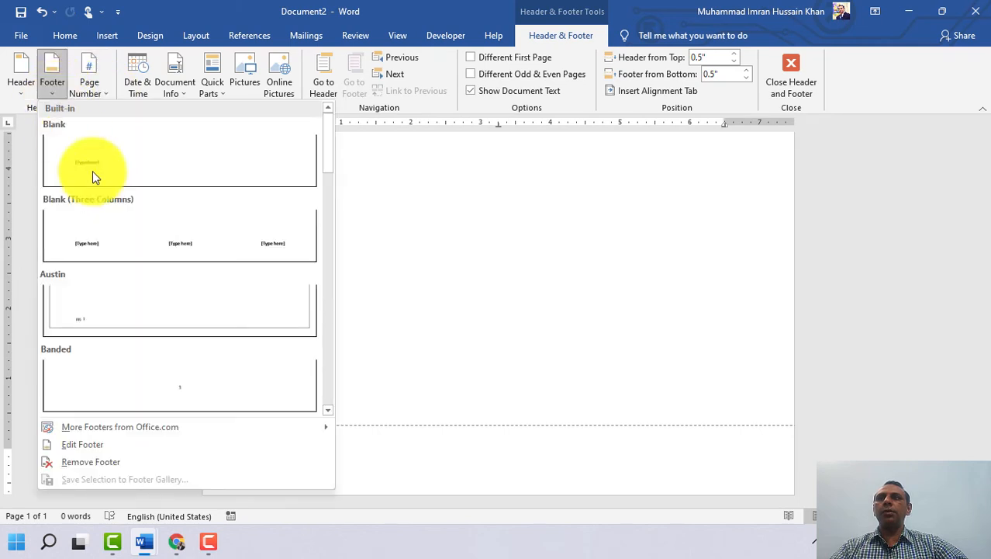
{"action": "scroll", "coordinate": [169, 296], "scroll_direction": "down", "scroll_amount": 3}
{"action": "scroll", "coordinate": [169, 296], "scroll_direction": "down", "scroll_amount": 3}
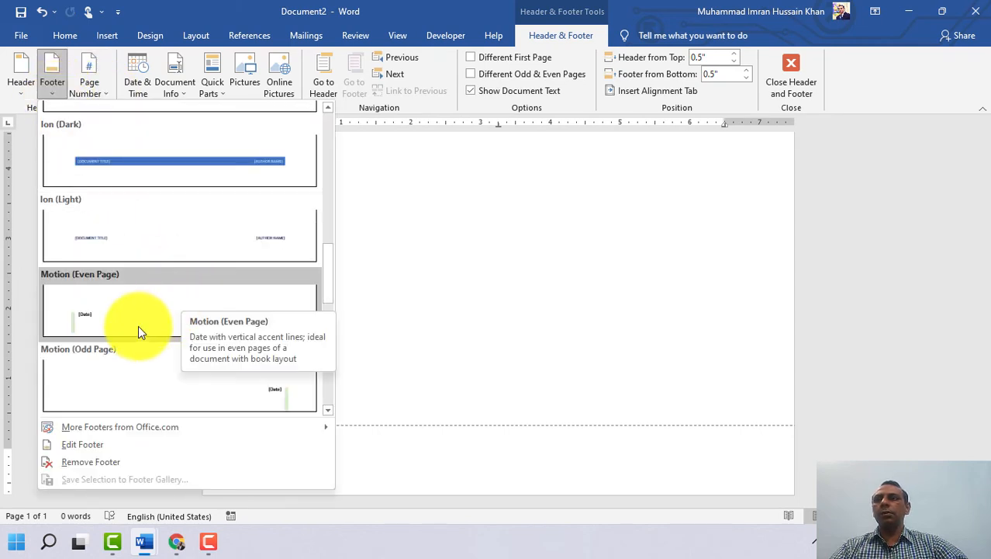
{"action": "left_click", "coordinate": [128, 244]}
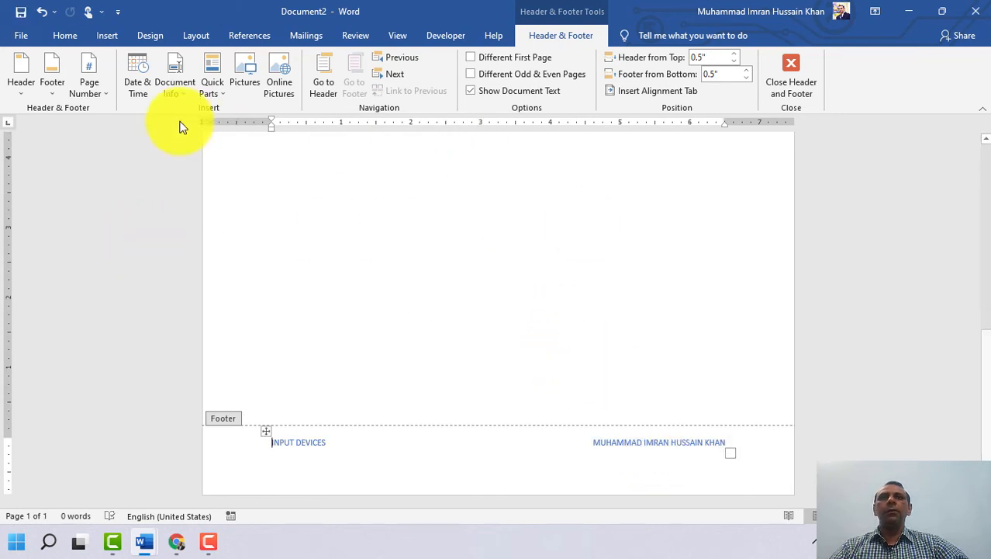
{"action": "left_click", "coordinate": [704, 61]}
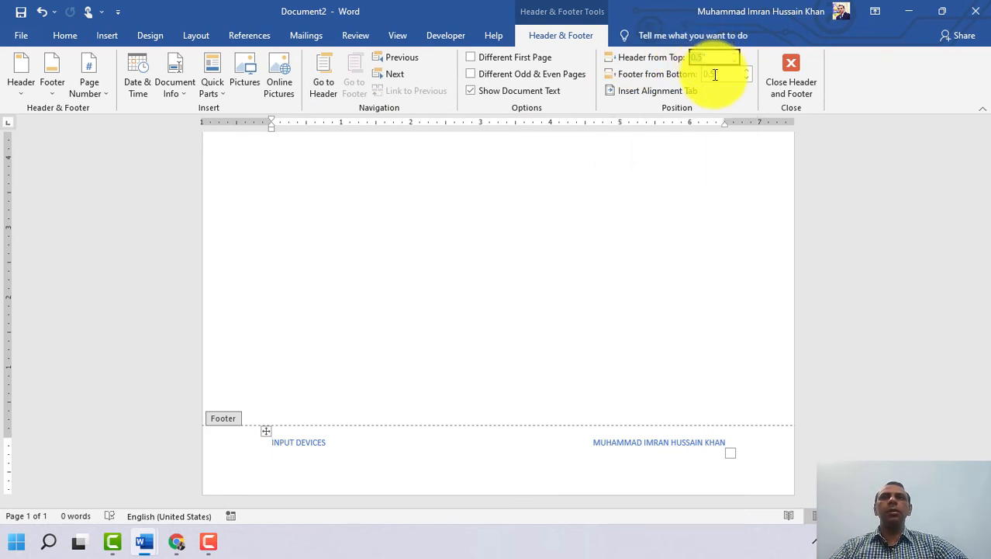
{"action": "left_click", "coordinate": [715, 75]}
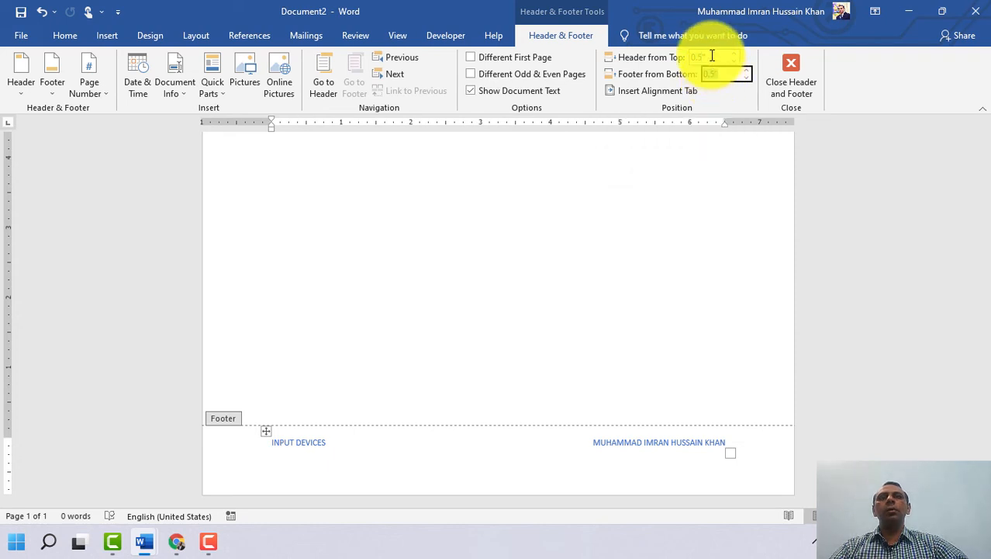
{"action": "left_click", "coordinate": [704, 57]}
Delete the blue title bar from the page header
{"action": "scroll", "coordinate": [597, 193], "scroll_direction": "up", "scroll_amount": 10}
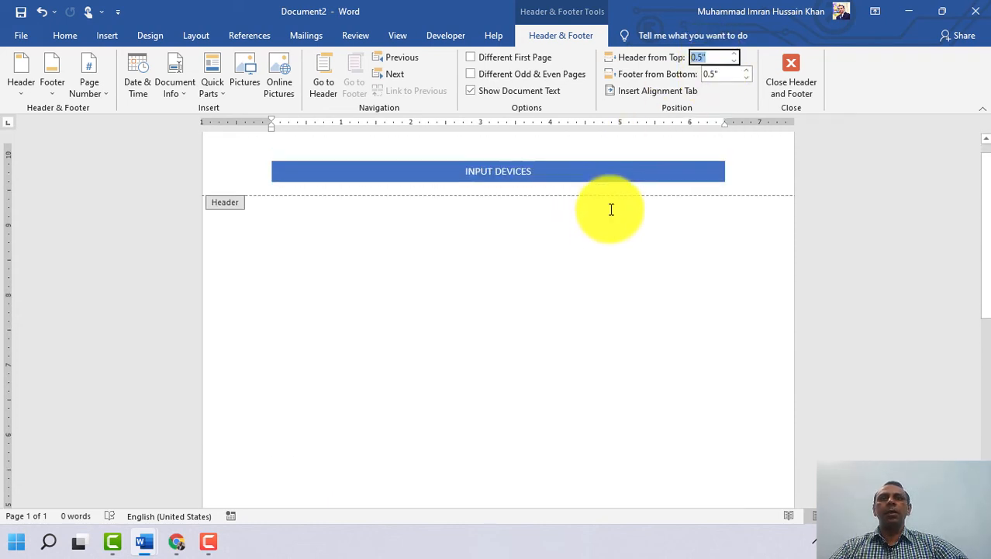
{"action": "left_click", "coordinate": [572, 188]}
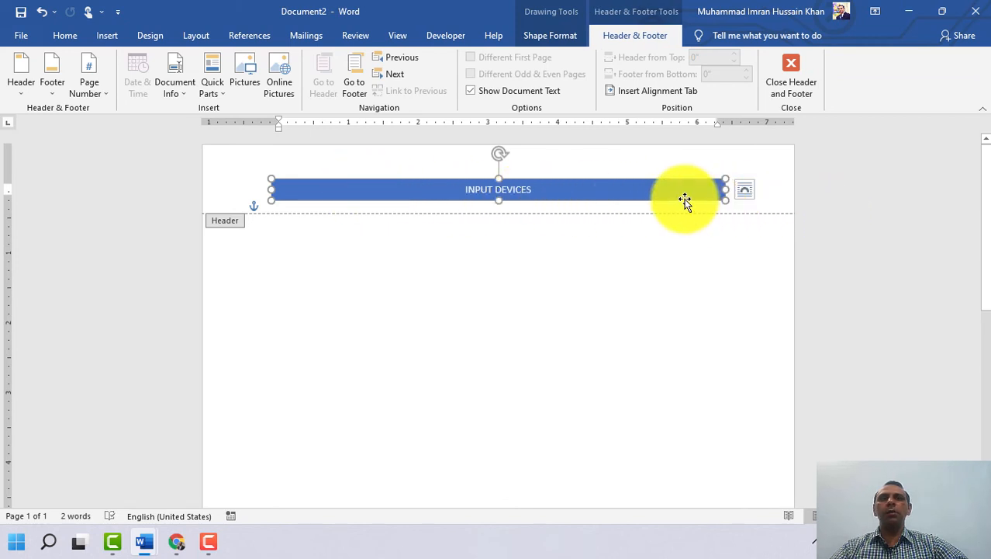
{"action": "key", "text": "Delete"}
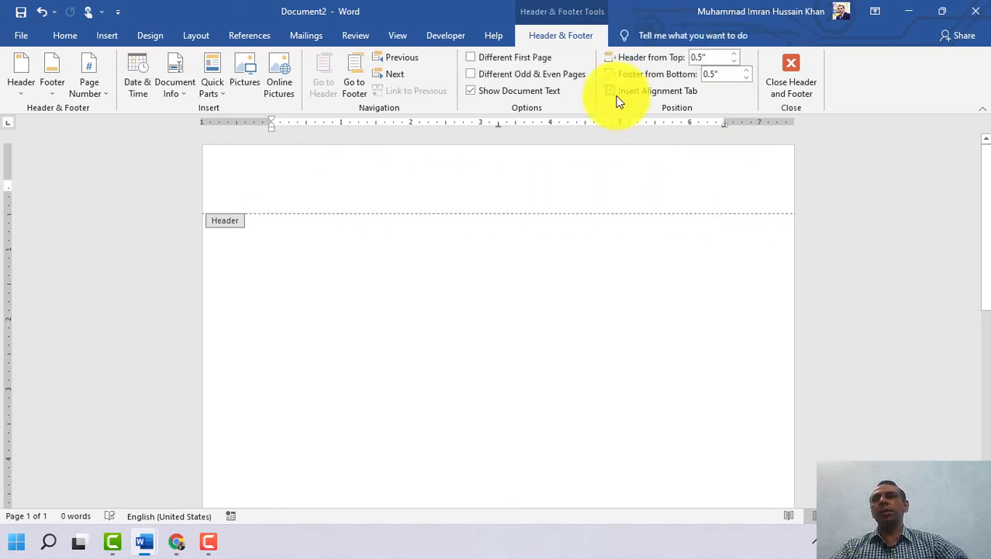
Insert the ccj-logo picture from the Desktop folder into the empty page header
{"action": "left_click", "coordinate": [115, 42]}
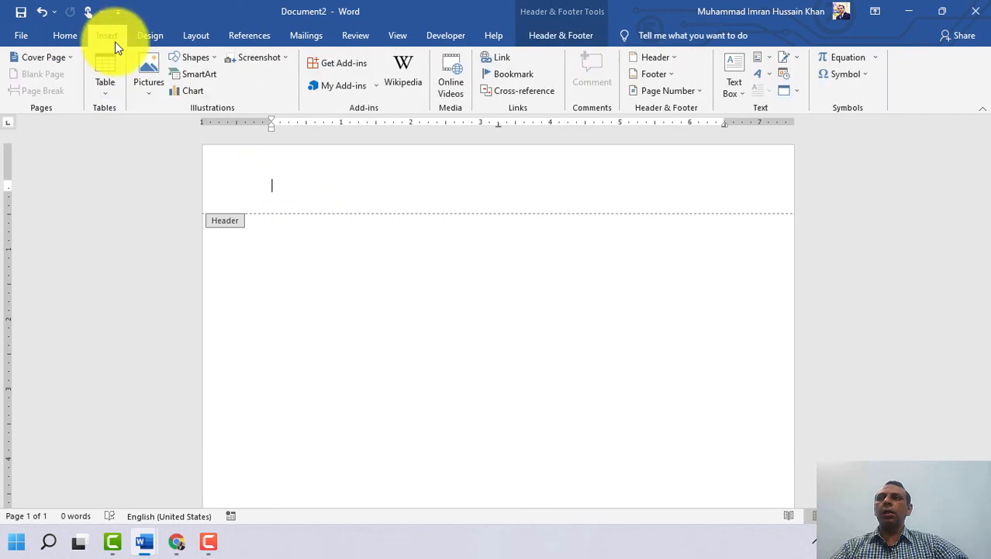
{"action": "left_click", "coordinate": [148, 93]}
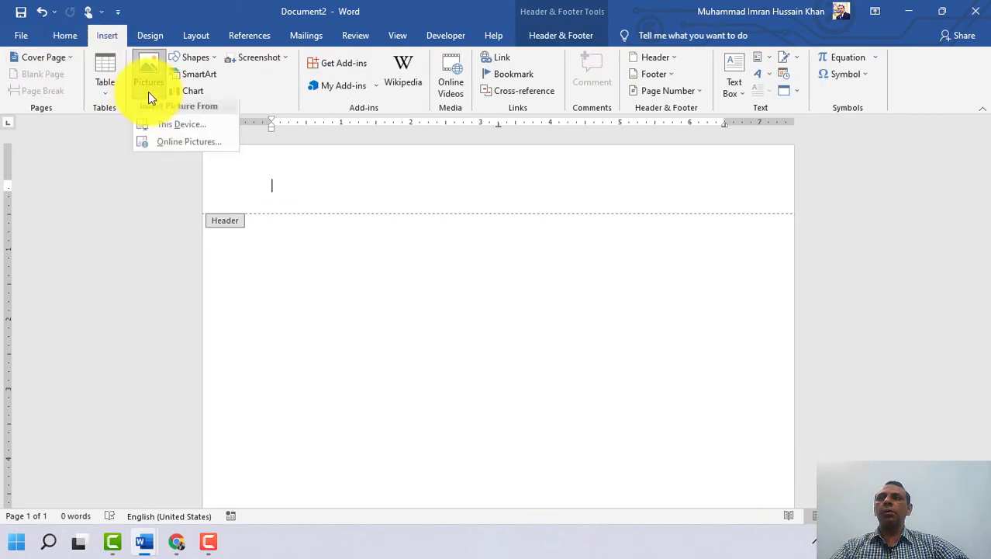
{"action": "left_click", "coordinate": [172, 130]}
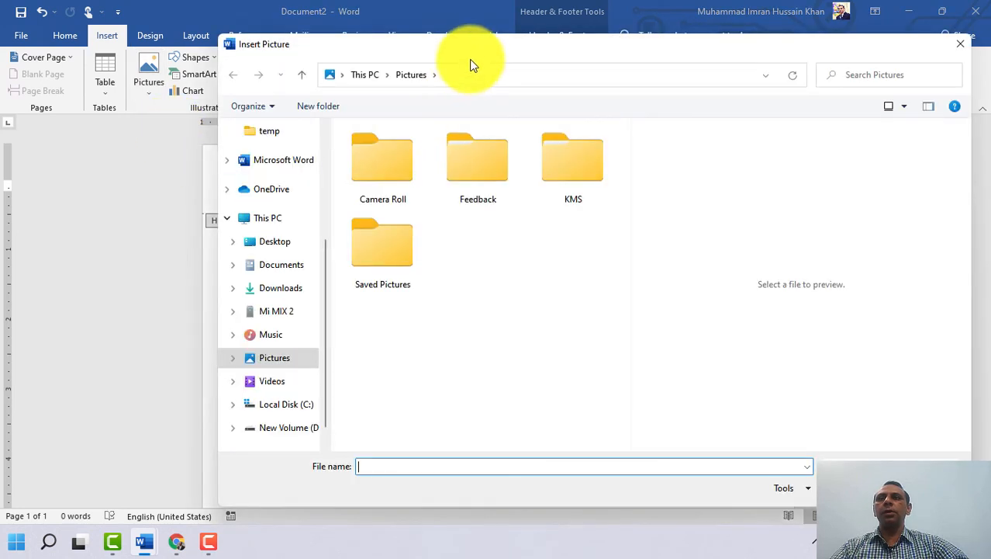
{"action": "left_click_drag", "start_coordinate": [470, 45], "coordinate": [320, 34]}
{"action": "scroll", "coordinate": [138, 188], "scroll_direction": "up", "scroll_amount": 3}
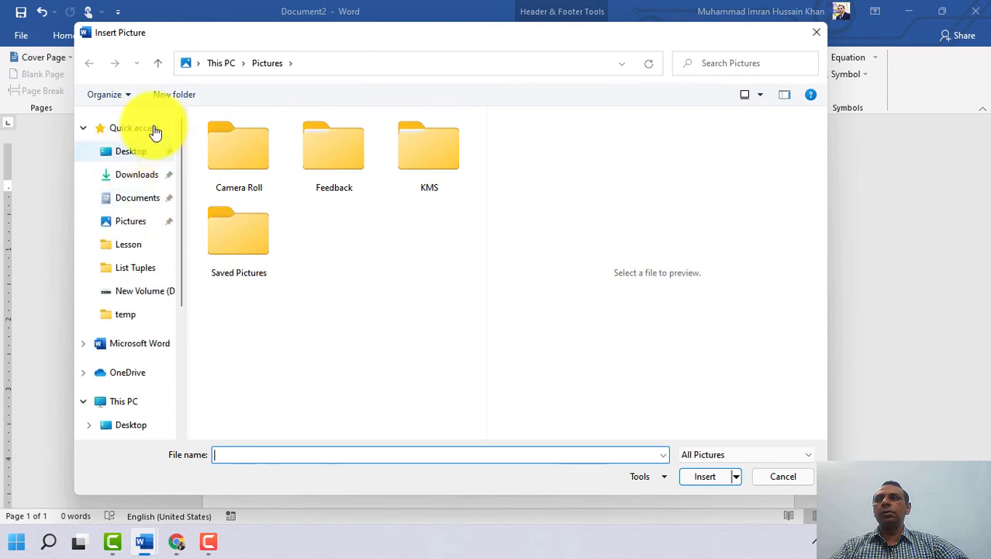
{"action": "left_click", "coordinate": [127, 153]}
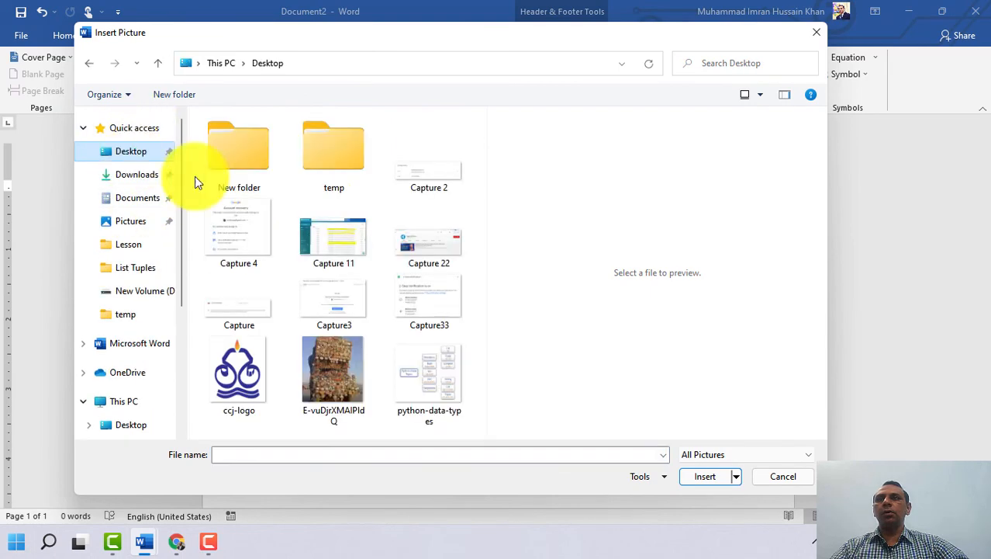
{"action": "left_click", "coordinate": [247, 372]}
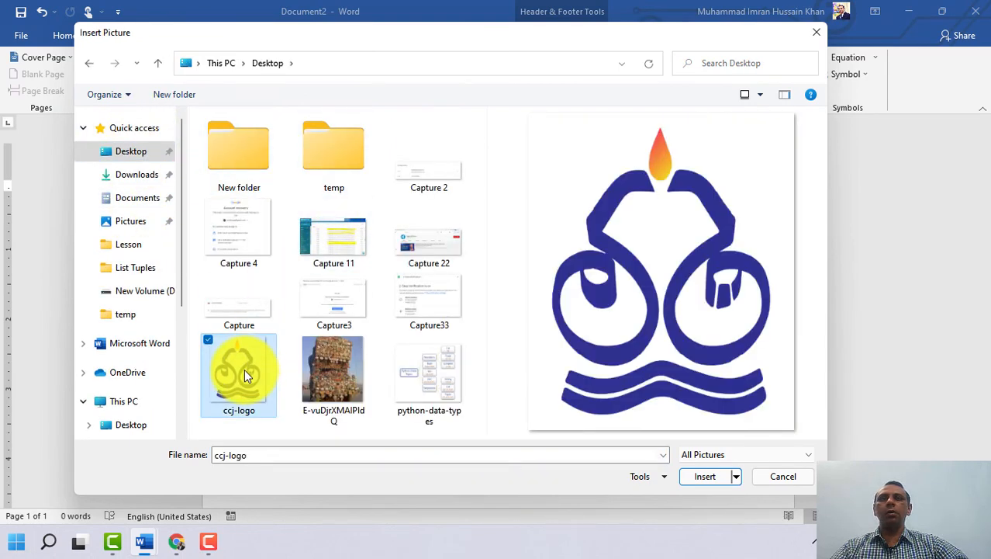
{"action": "double_click", "coordinate": [244, 368]}
Shrink the logo proportionally to a small emblem at the header's left margin
{"action": "scroll", "coordinate": [656, 259], "scroll_direction": "down", "scroll_amount": 2}
{"action": "scroll", "coordinate": [664, 266], "scroll_direction": "down", "scroll_amount": 3}
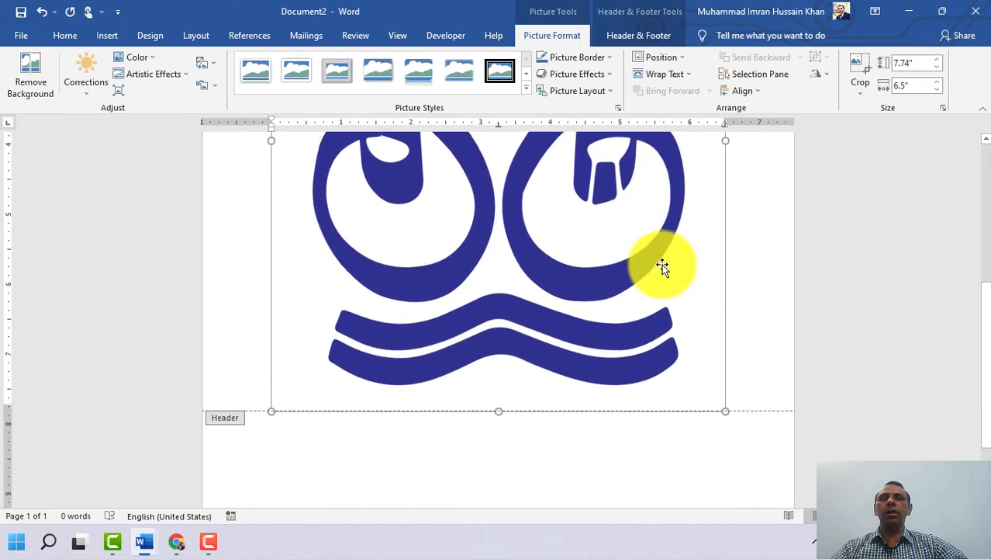
{"action": "left_click_drag", "start_coordinate": [725, 405], "coordinate": [519, 219]}
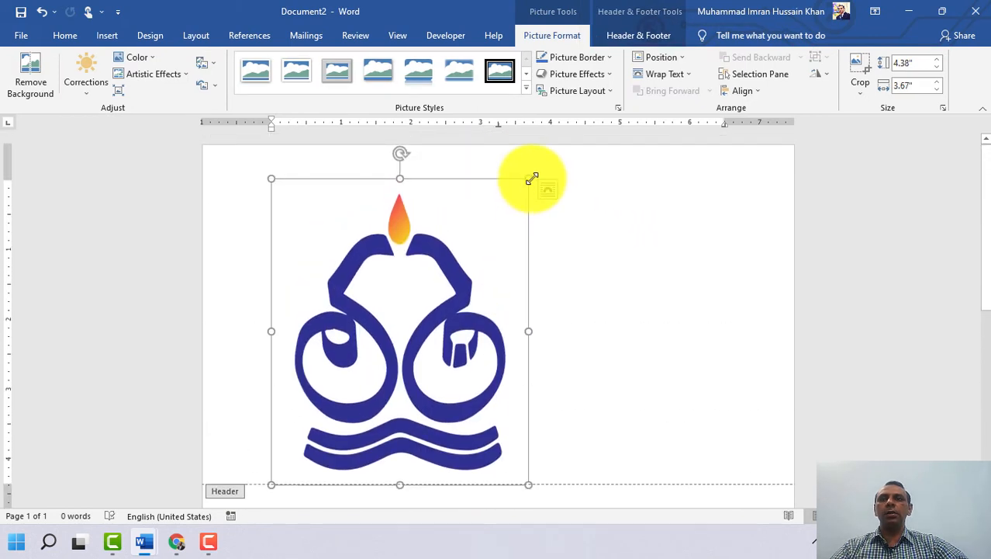
{"action": "left_click_drag", "start_coordinate": [529, 177], "coordinate": [290, 364]}
{"action": "left_click_drag", "start_coordinate": [370, 297], "coordinate": [314, 222]}
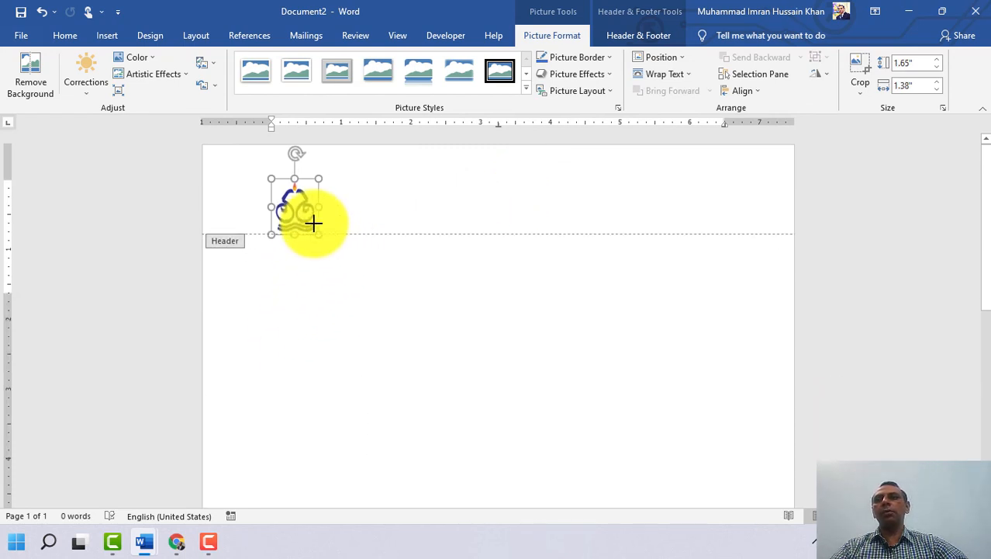
Write "Chenab College Jhang" directly after the logo in the header
{"action": "left_click", "coordinate": [444, 203]}
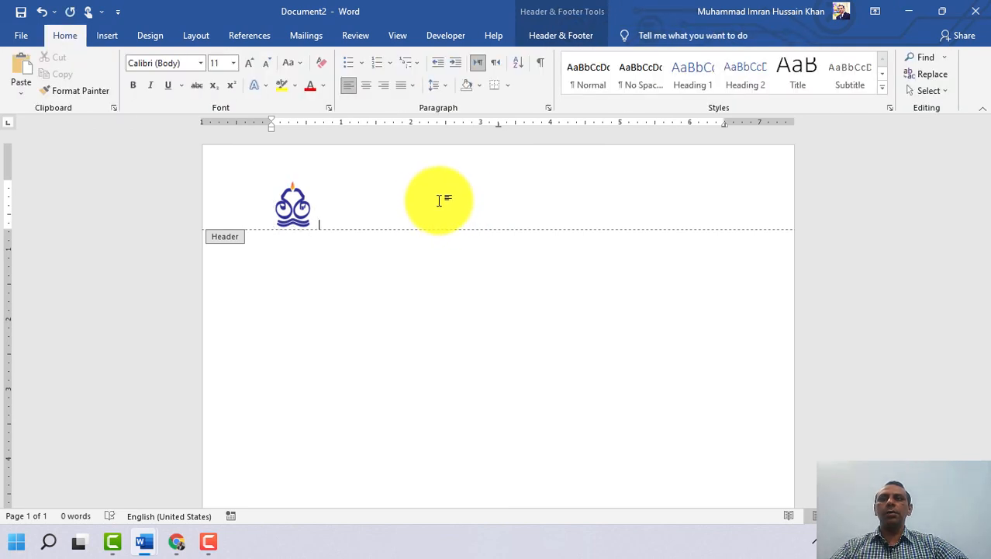
{"action": "type", "text": "Chenab College Jhang"}
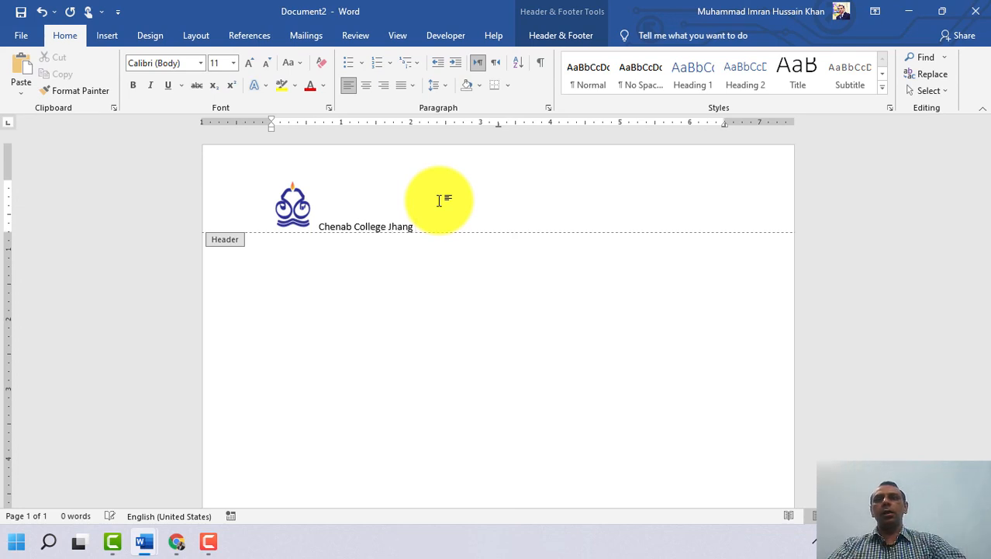
Set the college name in the header to 24 pt and centre the header line with its logo
{"action": "triple_click", "coordinate": [439, 200]}
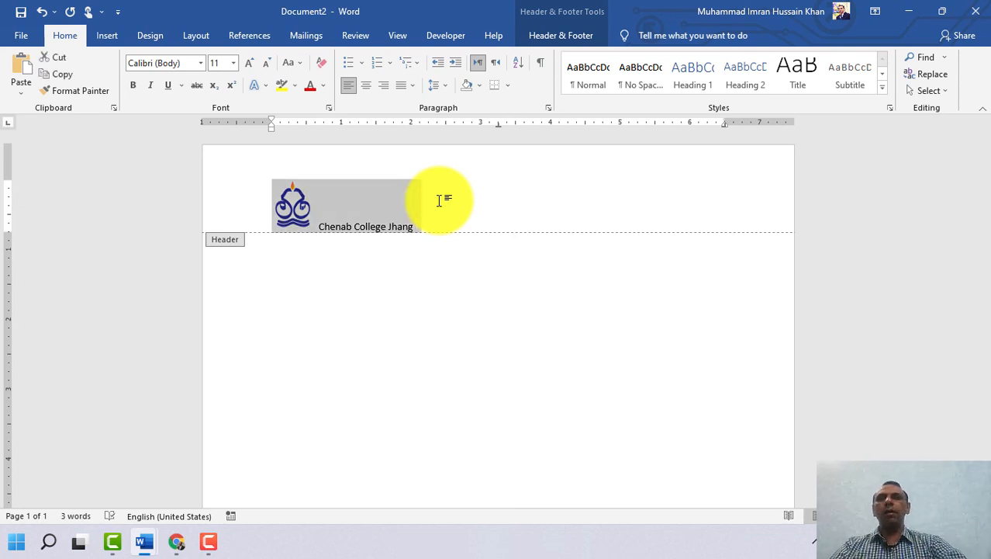
{"action": "left_click_drag", "start_coordinate": [318, 225], "coordinate": [408, 226]}
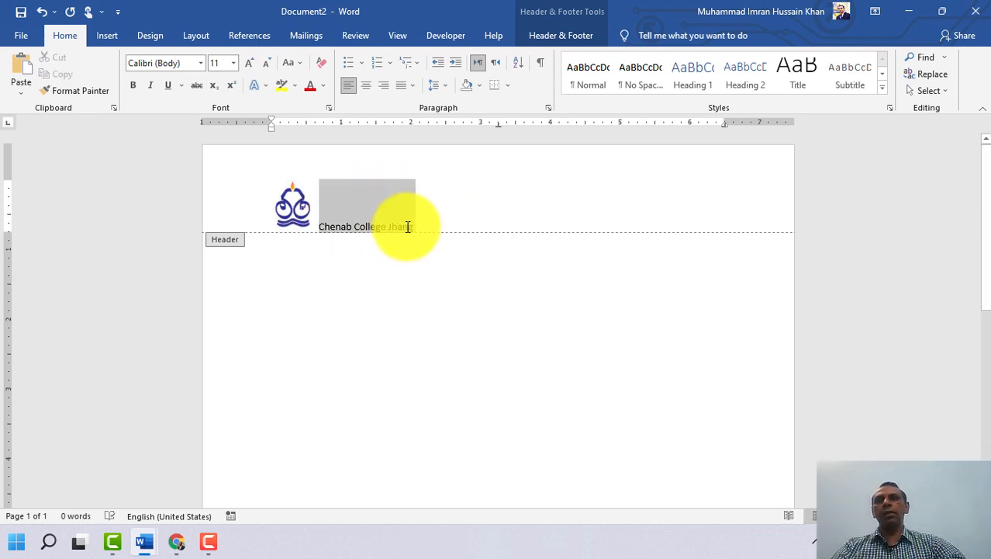
{"action": "left_click", "coordinate": [233, 63]}
{"action": "left_click", "coordinate": [218, 223]}
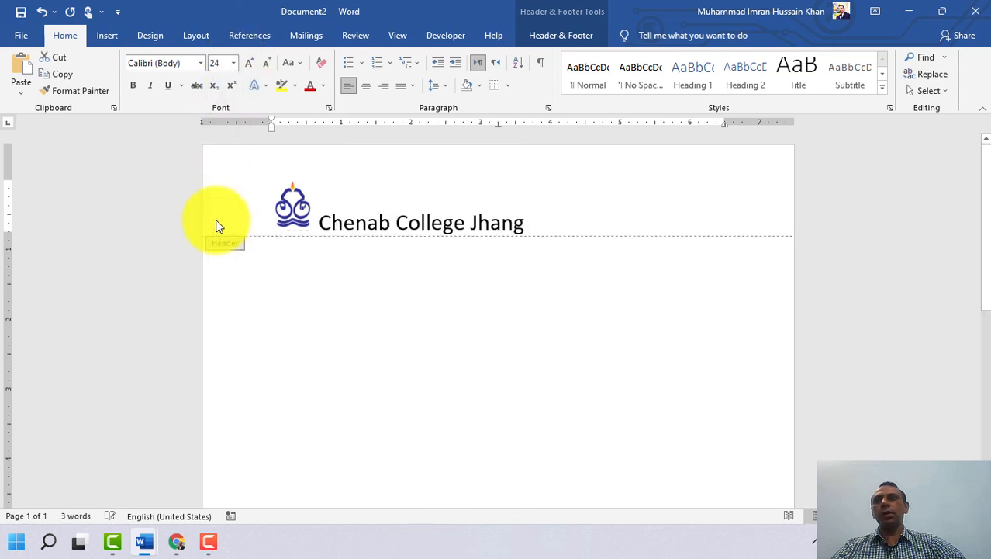
{"action": "left_click", "coordinate": [366, 85]}
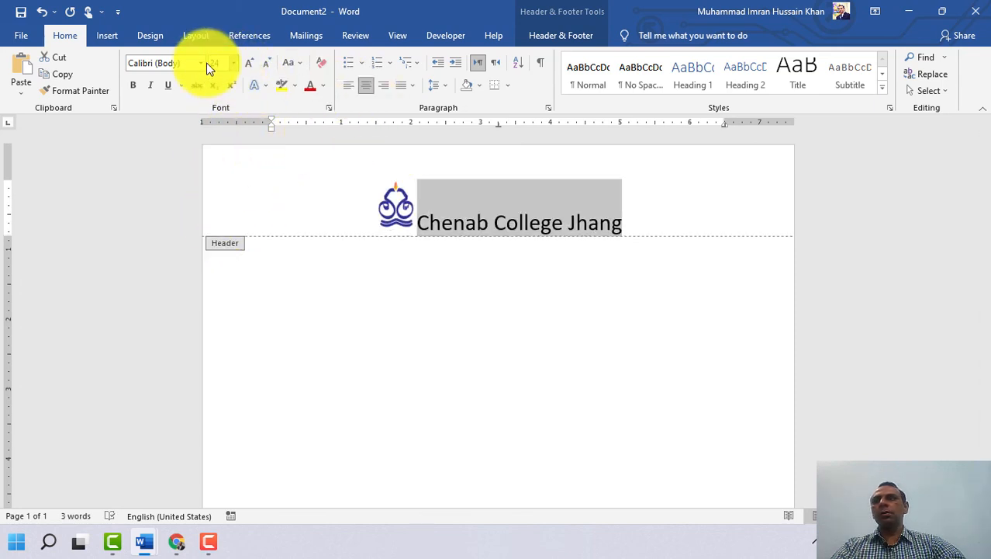
Change the font of the college name in the header to Old English Text MT
{"action": "left_click", "coordinate": [202, 64]}
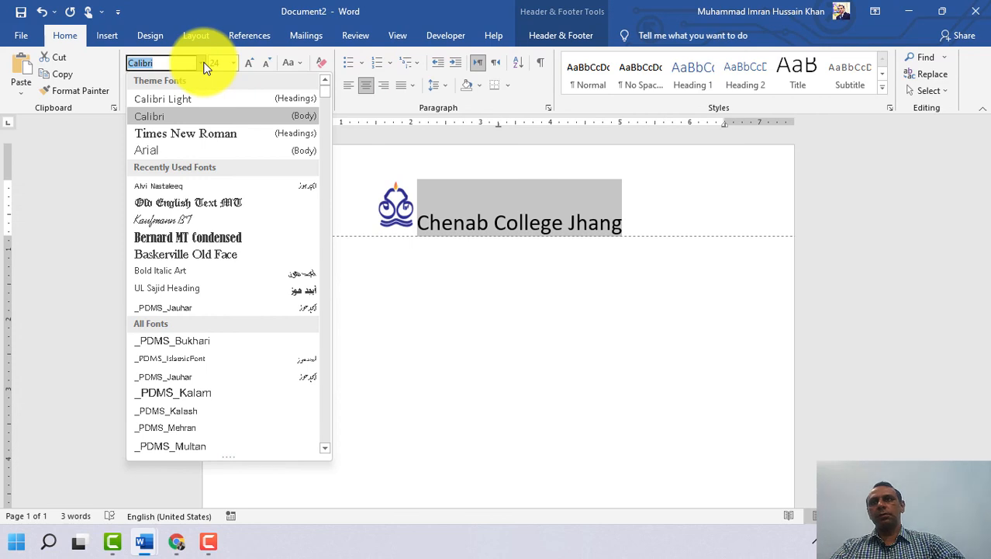
{"action": "type", "text": "Old English Text M"}
{"action": "left_click", "coordinate": [188, 201]}
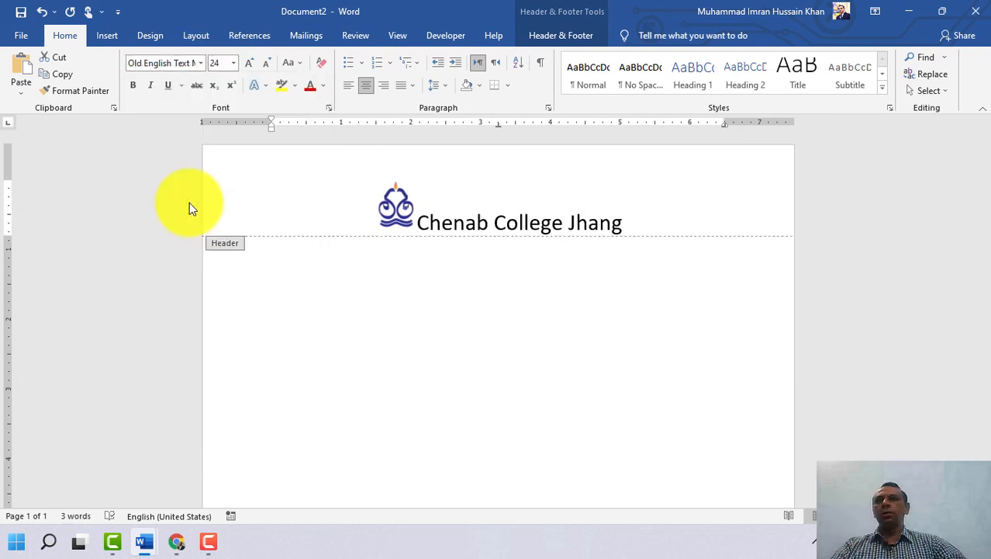
{"action": "left_click", "coordinate": [481, 200]}
{"action": "left_click", "coordinate": [398, 211]}
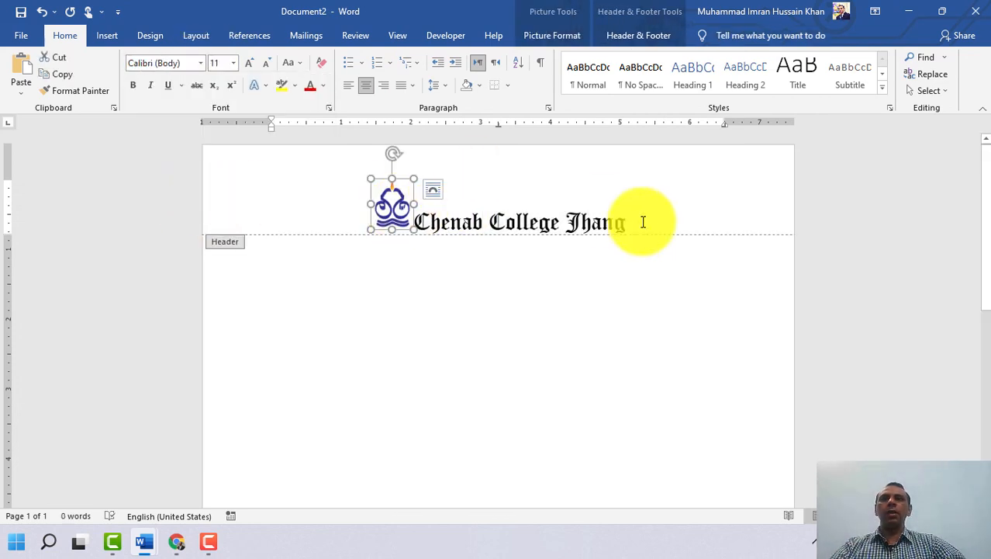
{"action": "left_click", "coordinate": [642, 222]}
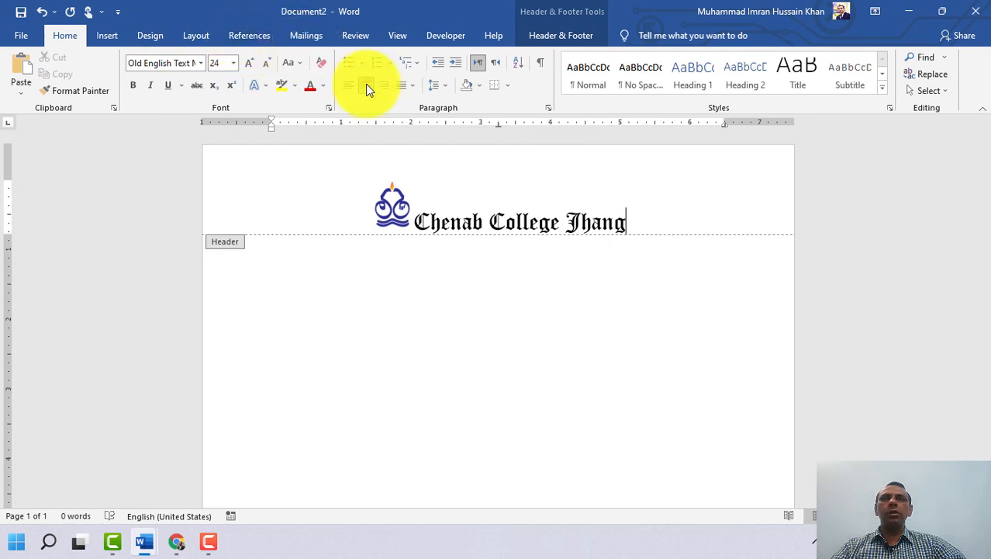
Shrink the logo in the header slightly so it better matches the height of the college name
{"action": "left_click", "coordinate": [409, 217]}
{"action": "left_click_drag", "start_coordinate": [411, 219], "coordinate": [398, 186]}
{"action": "left_click", "coordinate": [418, 215]}
{"action": "left_click", "coordinate": [405, 211]}
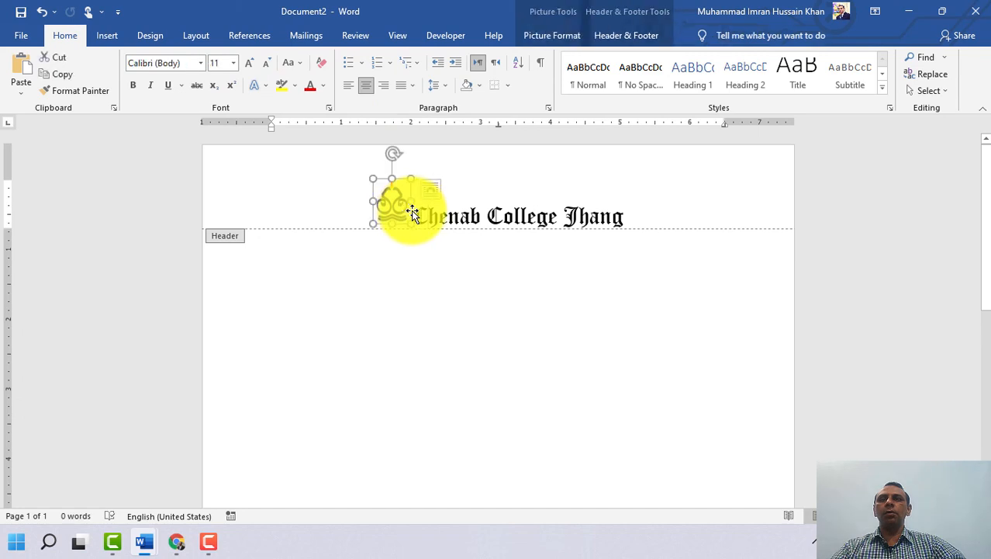
{"action": "left_click", "coordinate": [429, 216]}
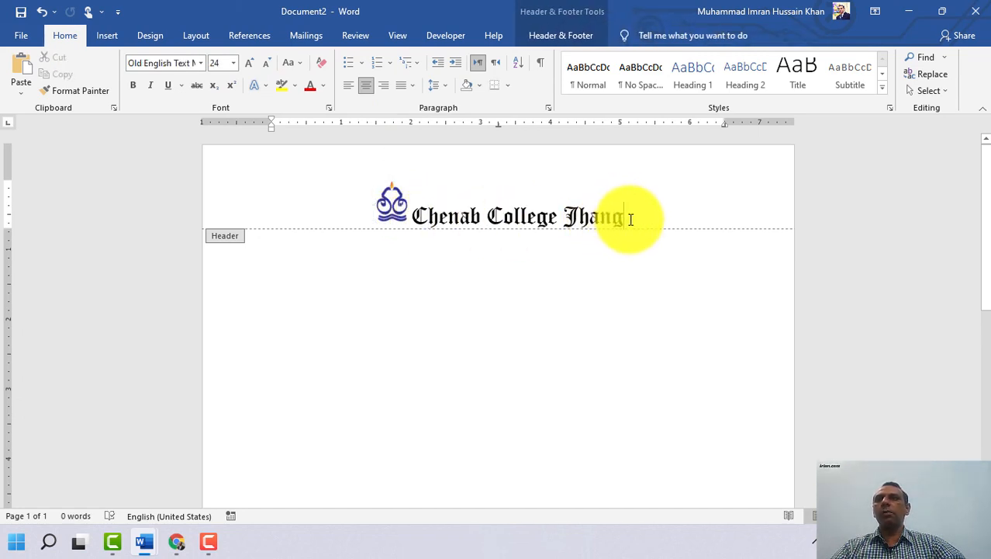
Close header and footer editing to return to the document body
{"action": "left_click", "coordinate": [552, 36]}
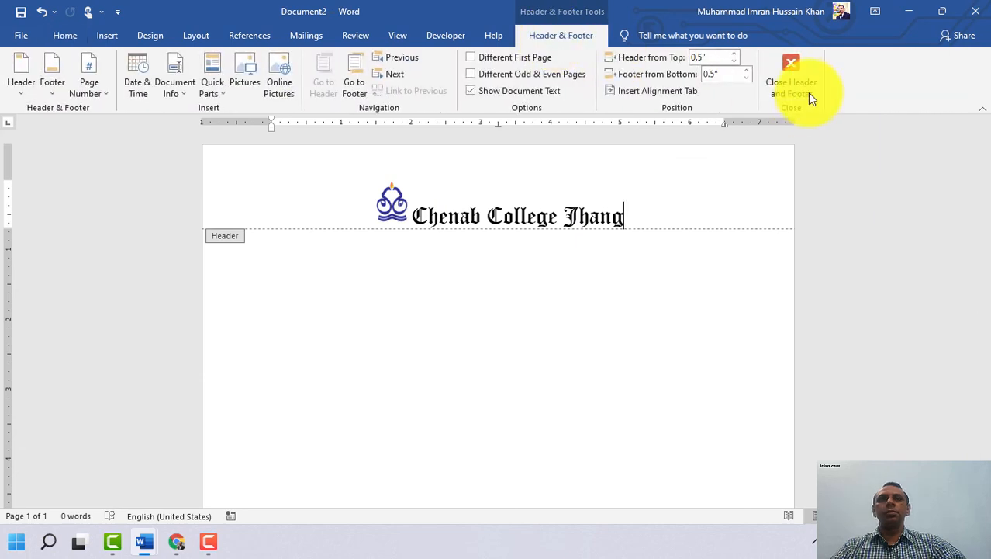